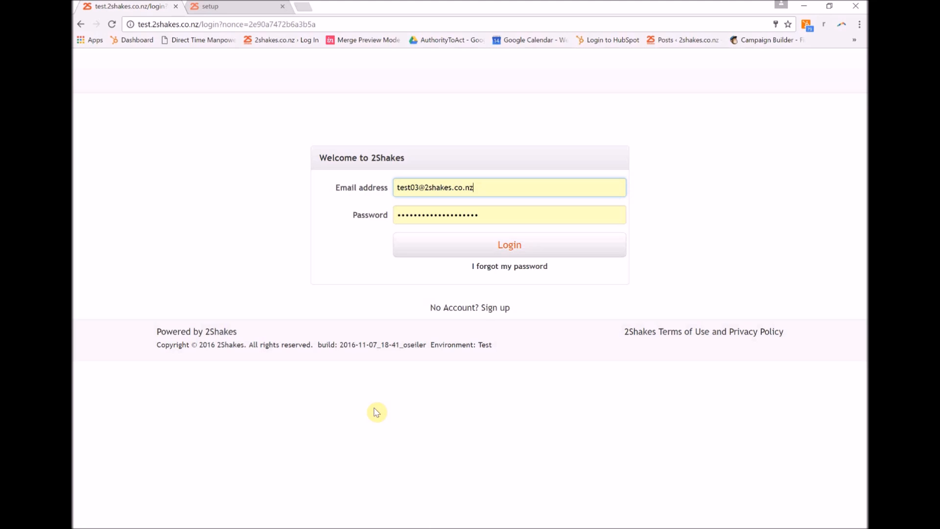
# - Log in with the prefilled credentials, agree to the terms of service and privacy policy, and save the business profile
pyautogui.click(509, 247)
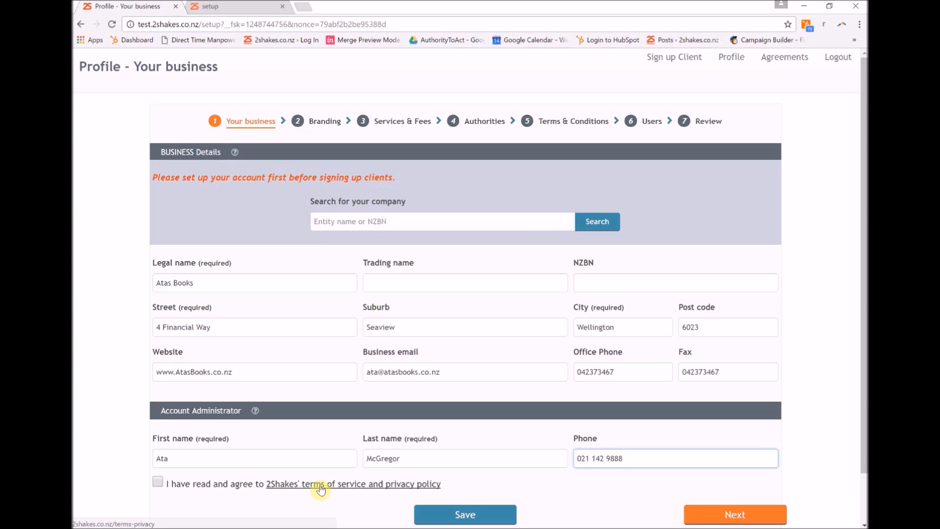
pyautogui.click(158, 481)
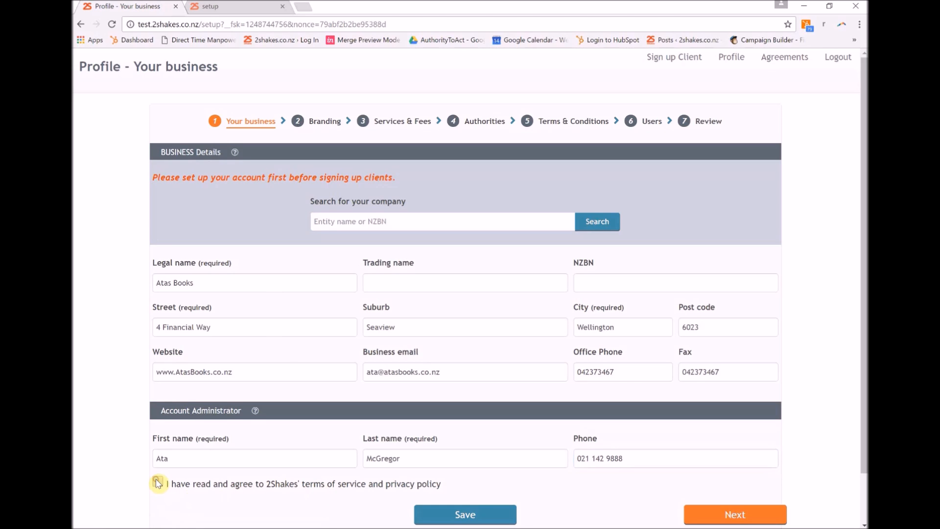
pyautogui.click(483, 517)
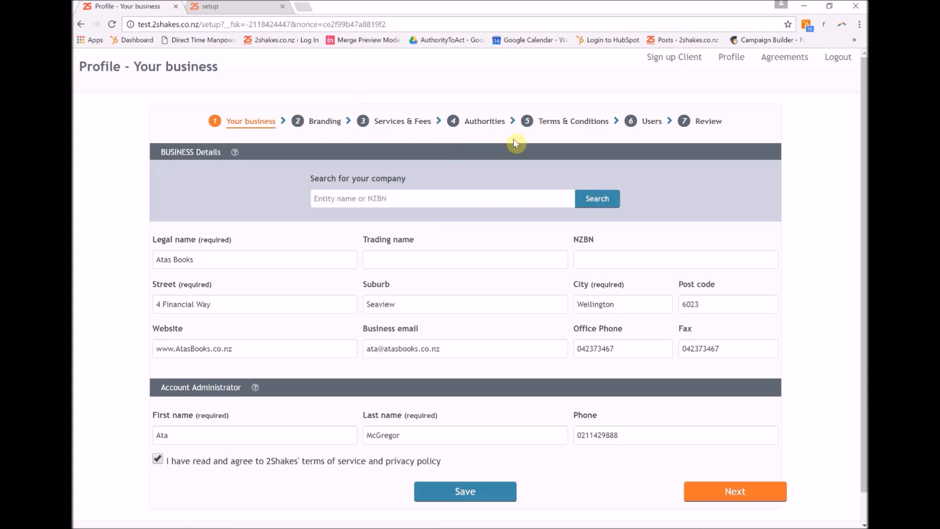
# - In the Branding section, upload AtasBooks as the business logo and AtasBooksEmailFooter as the email footer image
pyautogui.click(325, 122)
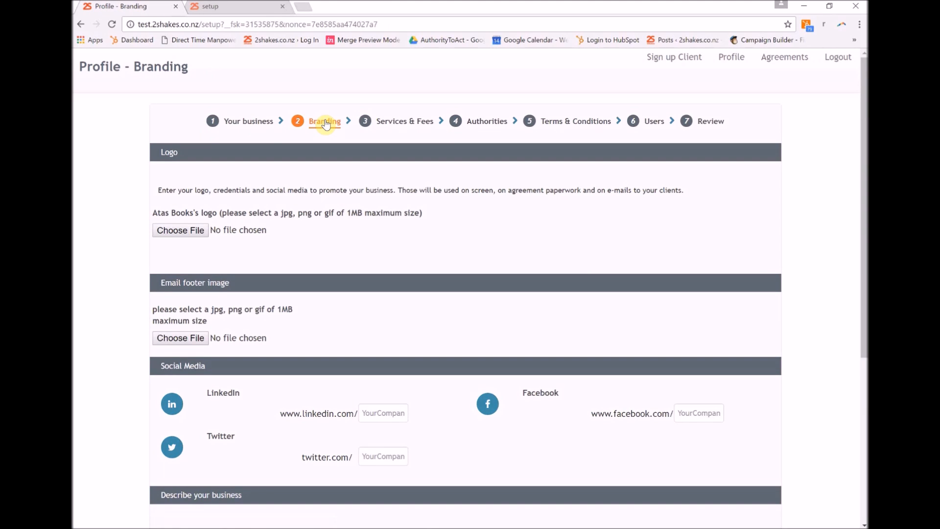
pyautogui.click(189, 231)
pyautogui.doubleClick(252, 93)
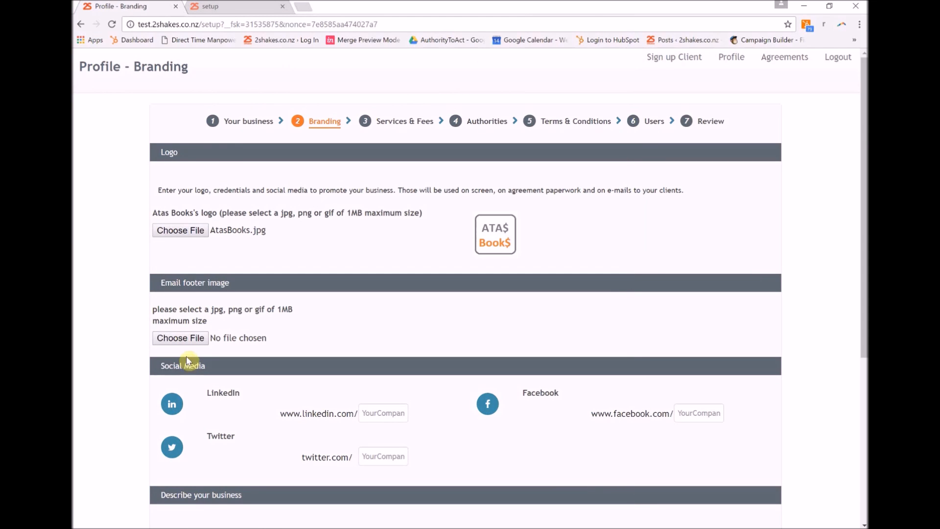
pyautogui.click(187, 343)
pyautogui.click(328, 110)
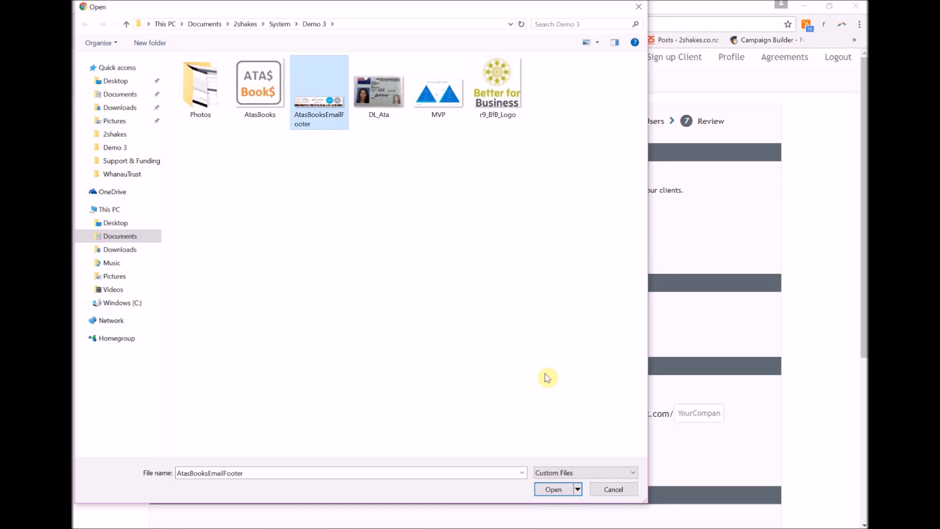
pyautogui.click(552, 489)
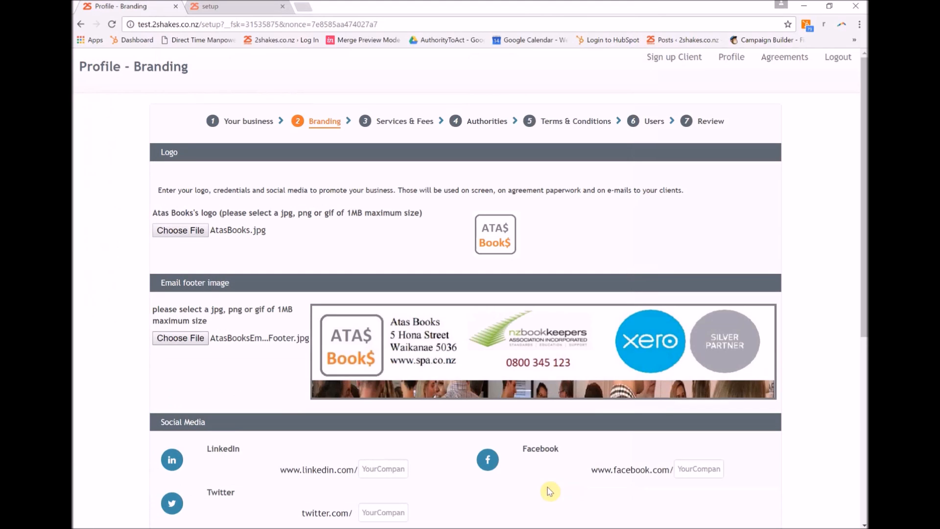
# - Set the LinkedIn, Facebook and Twitter page names to AtaBooks
pyautogui.scroll(-3, 550, 491)
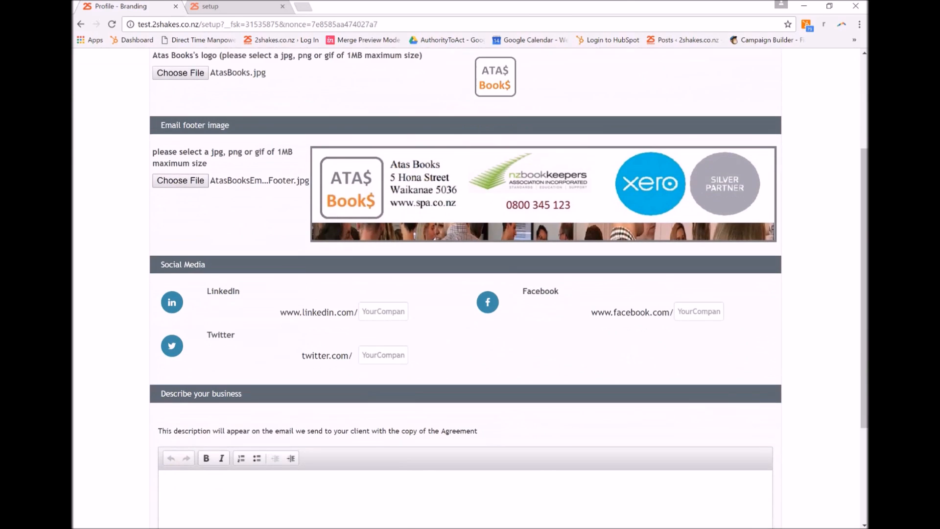
pyautogui.click(367, 304)
pyautogui.write('AtaBooks')
pyautogui.hotkey('ctrl', 'a')
pyautogui.hotkey('ctrl', 'c')
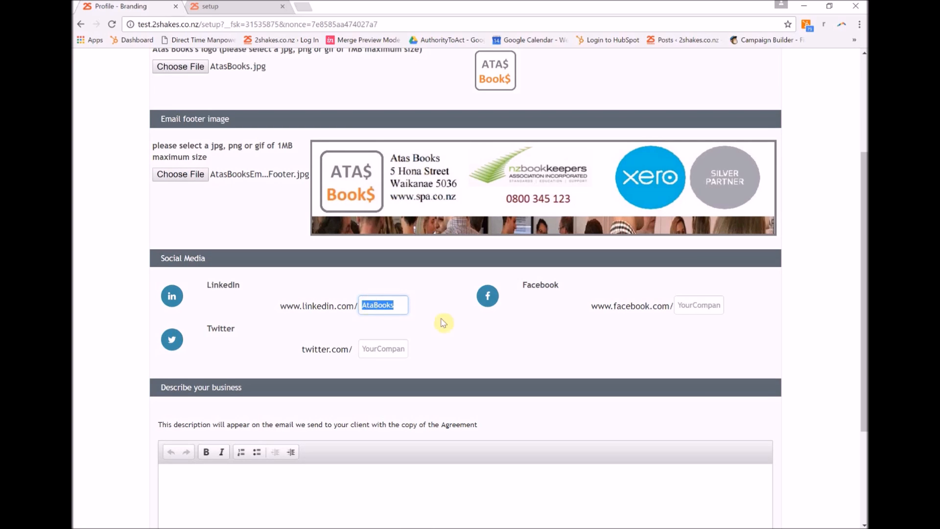
pyautogui.click(693, 306)
pyautogui.hotkey('ctrl', 'v')
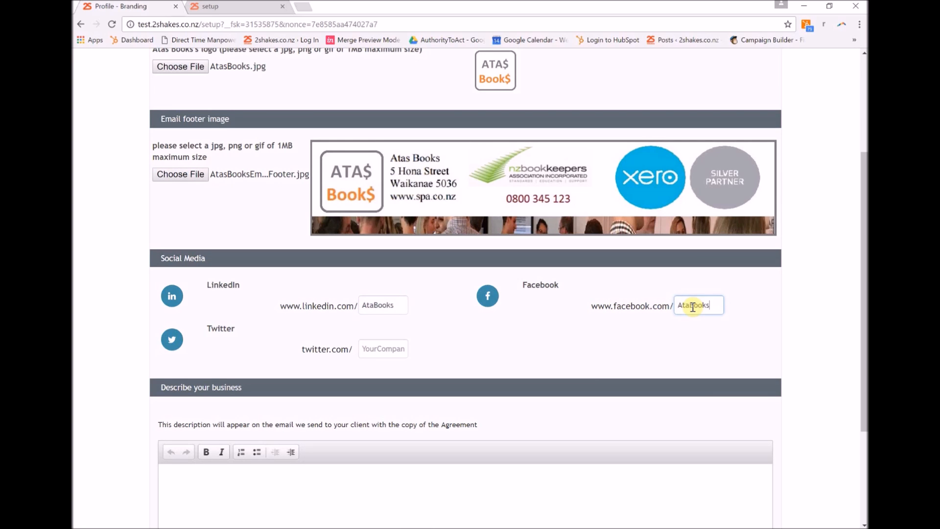
pyautogui.click(383, 348)
pyautogui.hotkey('ctrl', 'v')
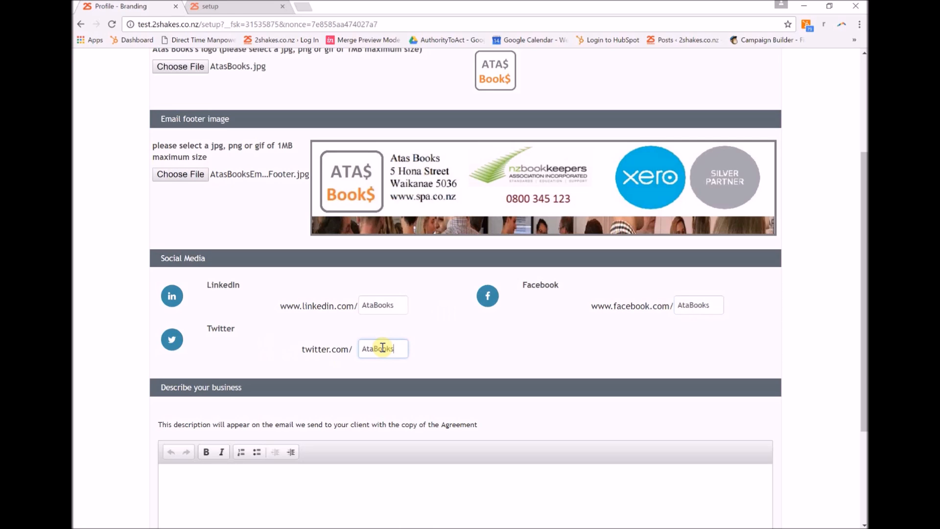
# - Paste the business description about Ata$ Book$ offering a comprehensive range of financial services, and save the branding
pyautogui.press('Tab')
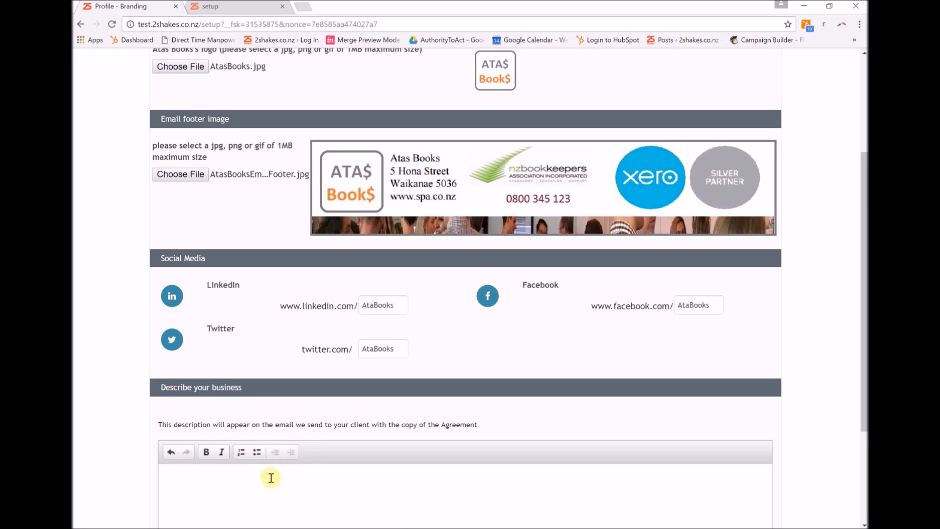
pyautogui.write('Ata$ Book$ offers comprehensive range of financial services.  We take the hassle out of financial compliance and help you focus on growing your businesses.')
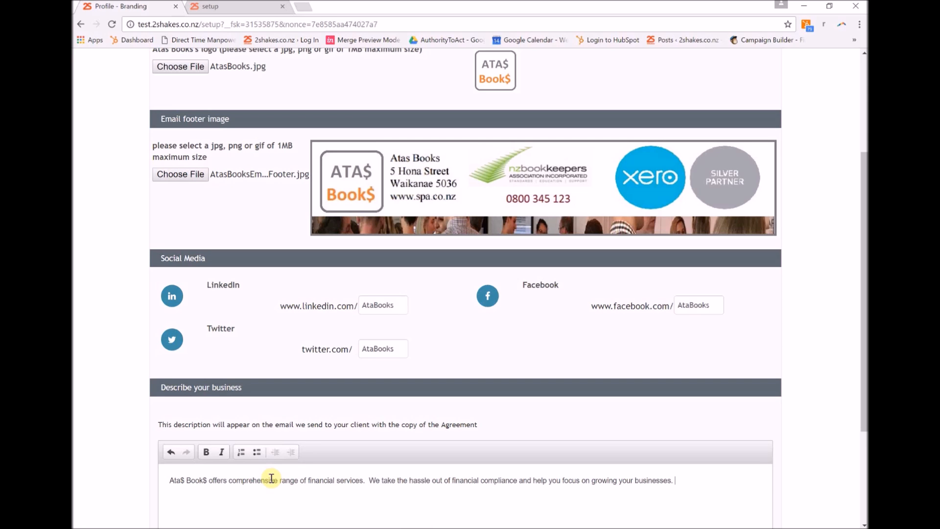
pyautogui.scroll(-3, 271, 478)
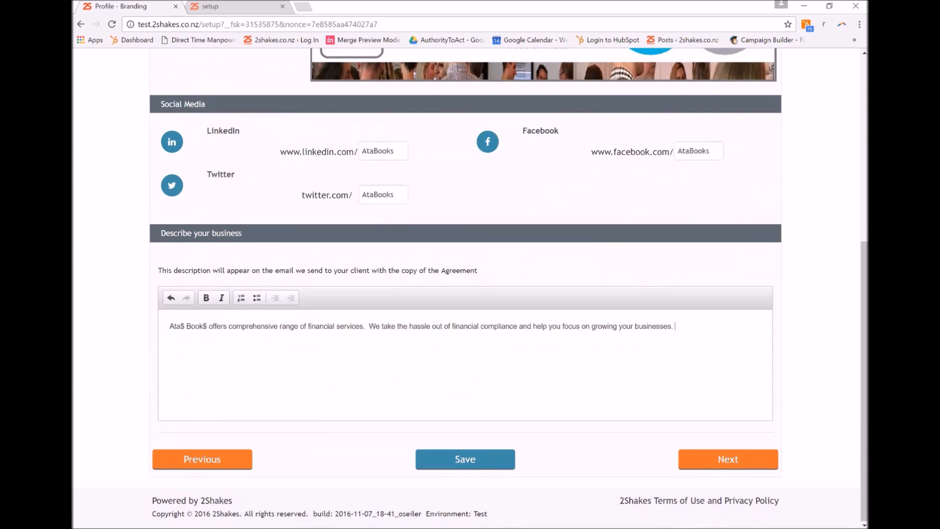
pyautogui.click(457, 464)
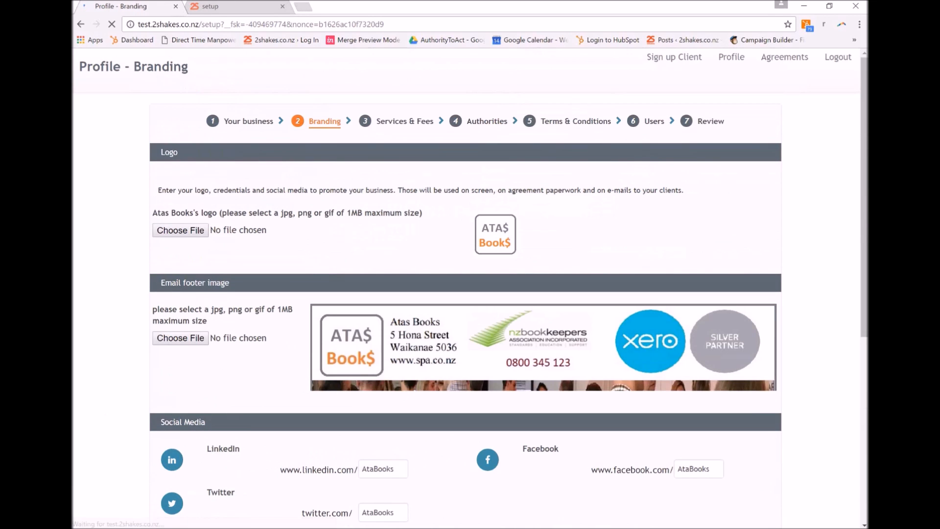
# - In the Services & Fees section, deselect Online payments and Debtor invoices & statements
pyautogui.click(401, 124)
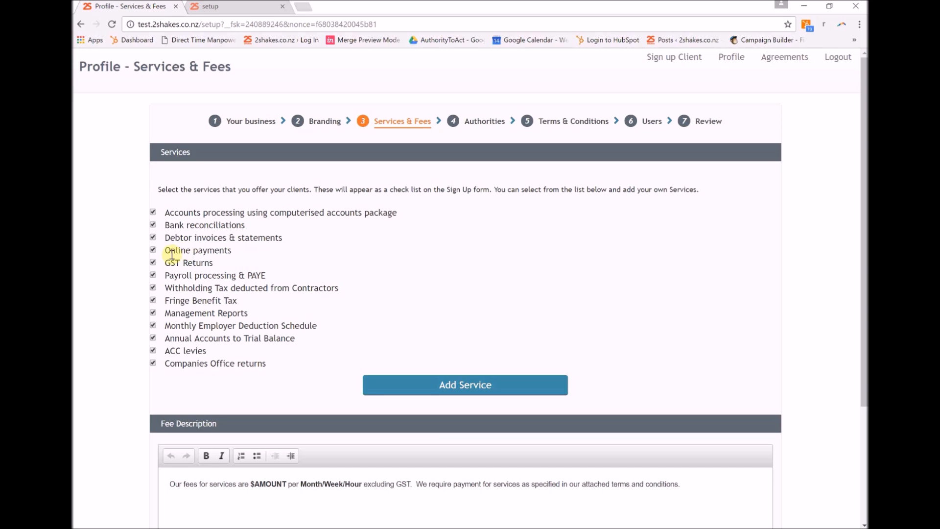
pyautogui.click(153, 249)
pyautogui.click(153, 238)
# - Add a custom service named Mail Forwarding Service and save the services and fees
pyautogui.click(425, 391)
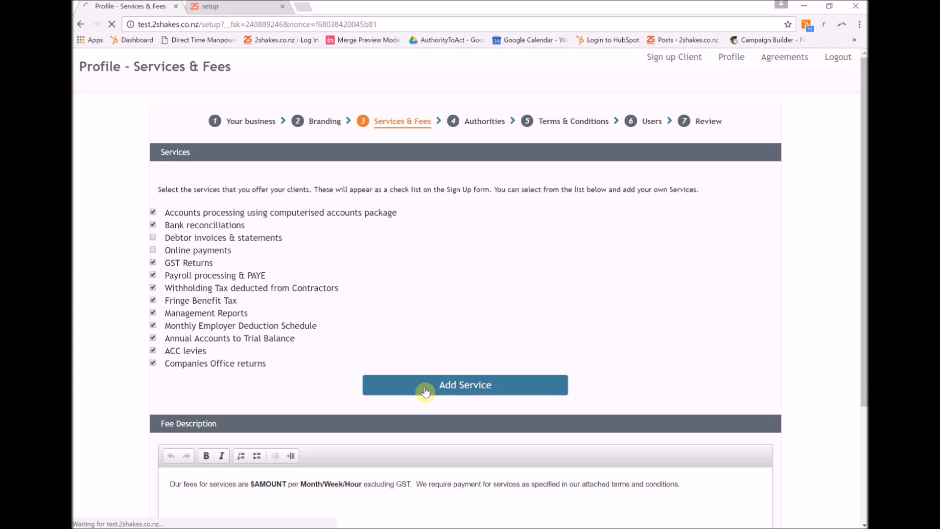
pyautogui.click(412, 409)
pyautogui.write('Mail FOrr')
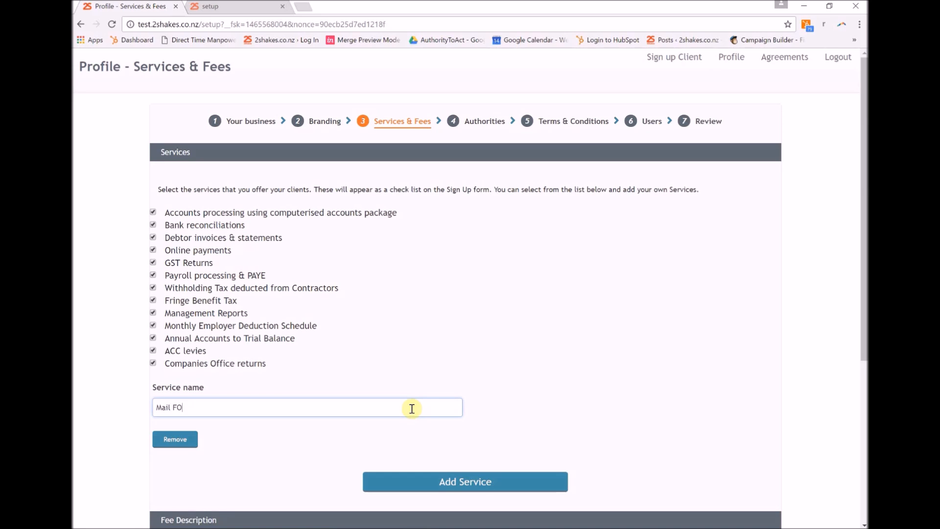
pyautogui.press('BackSpace')
pyautogui.press('BackSpace')
pyautogui.press('BackSpace')
pyautogui.write('orwarding Service')
pyautogui.scroll(-5, 412, 408)
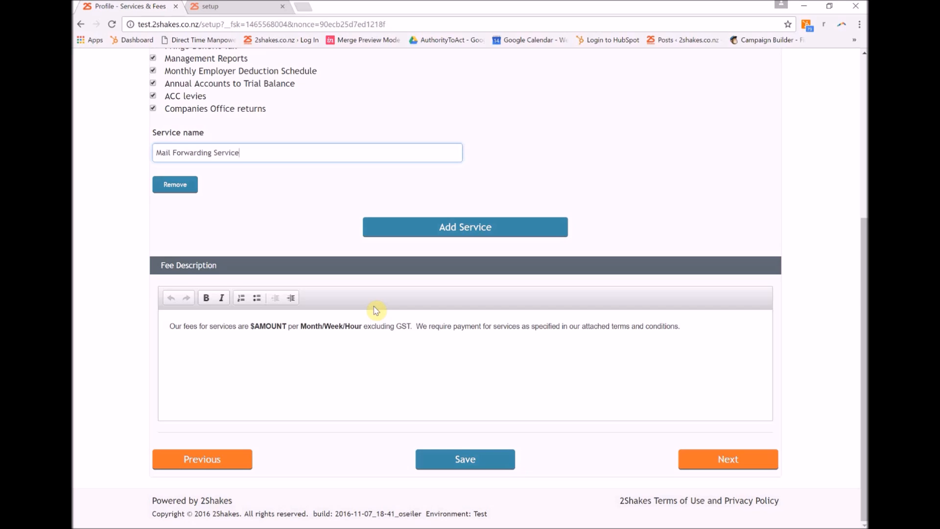
pyautogui.click(464, 459)
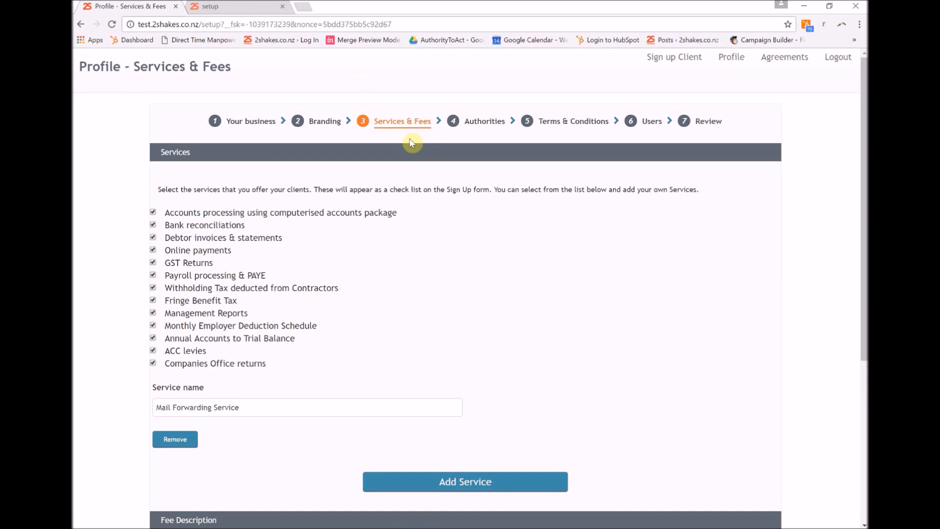
# - In the Authorities section, enter the business's IRD number for Inland Revenue
pyautogui.click(484, 126)
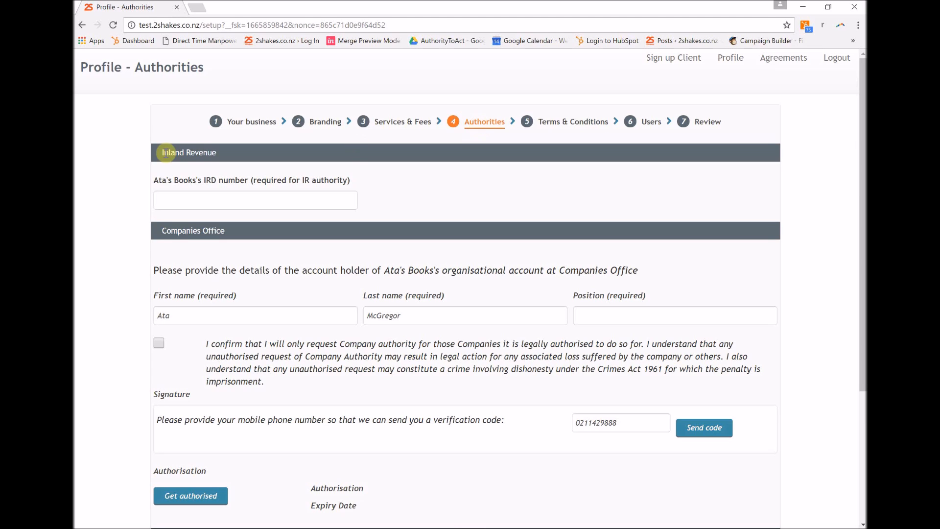
pyautogui.click(196, 203)
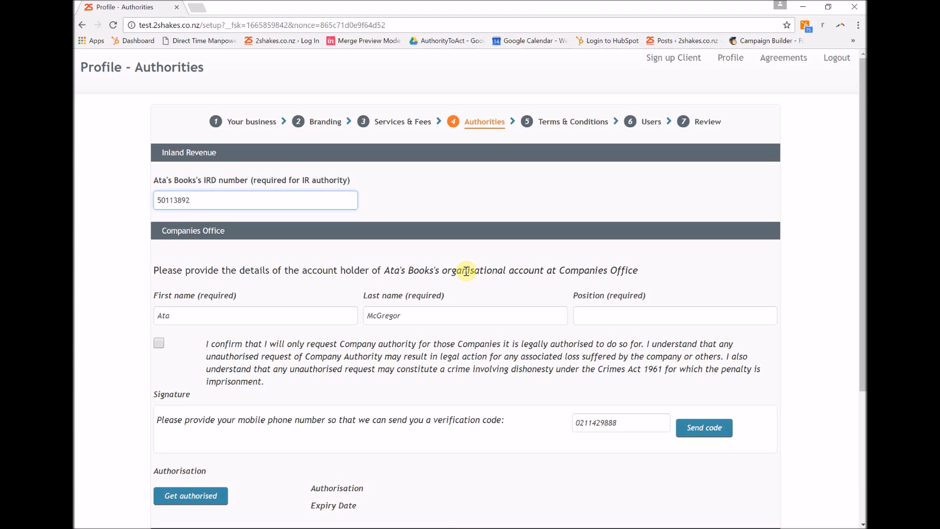
# - Set the Companies Office account holder's position to Director and accept the legal authority declaration
pyautogui.click(627, 309)
pyautogui.write('Direcotr')
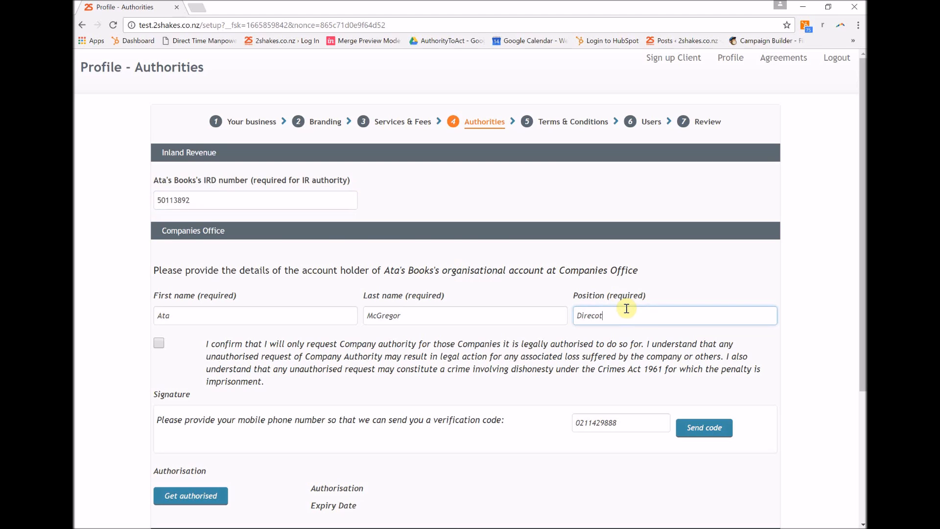
pyautogui.press('BackSpace')
pyautogui.press('BackSpace')
pyautogui.press('BackSpace')
pyautogui.write('tor')
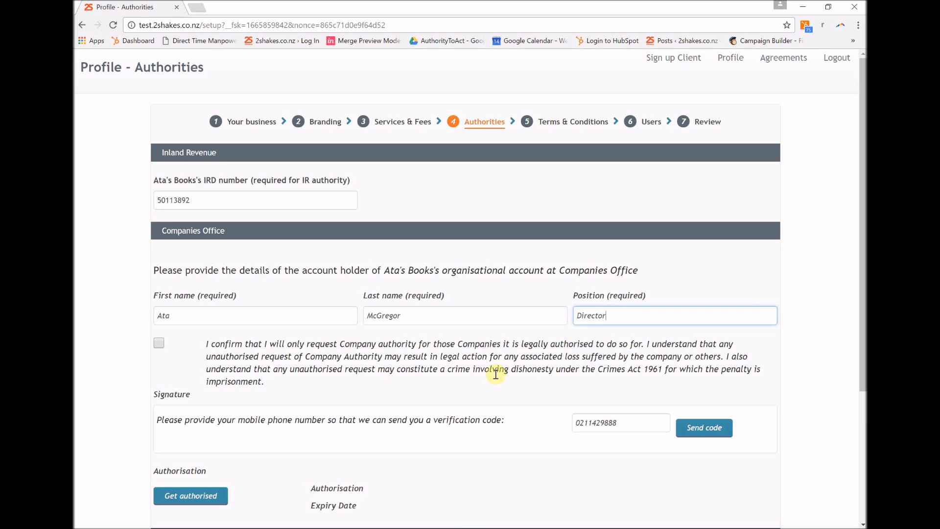
pyautogui.click(162, 347)
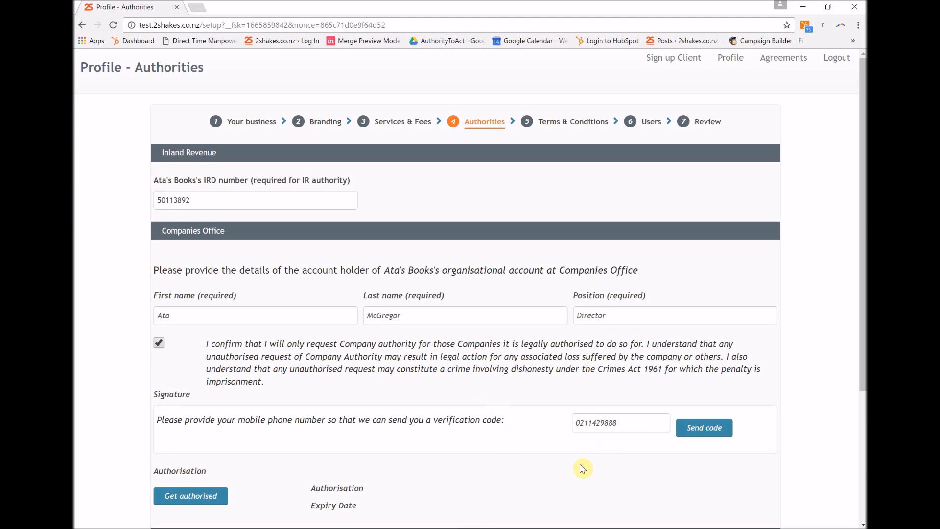
# - Request a verification code for the account holder's mobile and enter the received SMS code
pyautogui.click(713, 433)
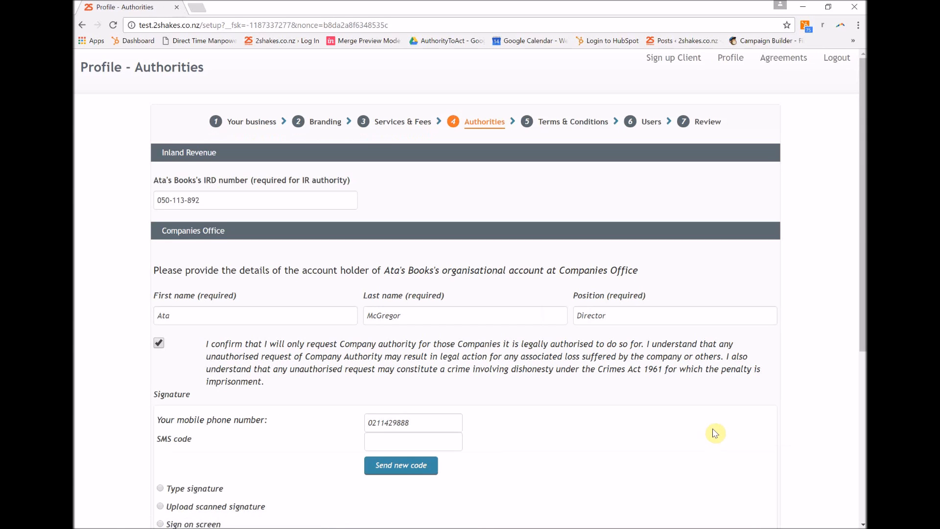
pyautogui.scroll(-1, 714, 433)
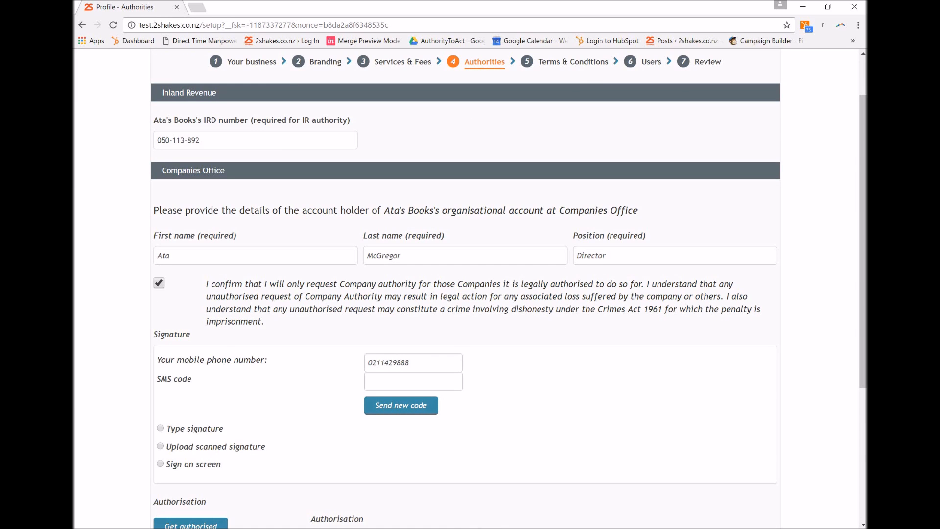
pyautogui.click(387, 385)
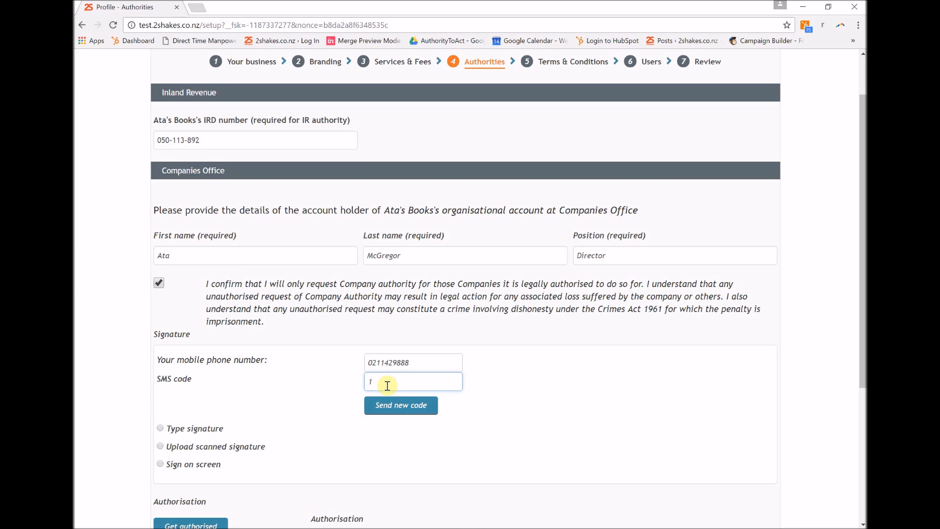
# - Choose to sign on screen, draw the account holder's signature and save it
pyautogui.scroll(-2, 388, 386)
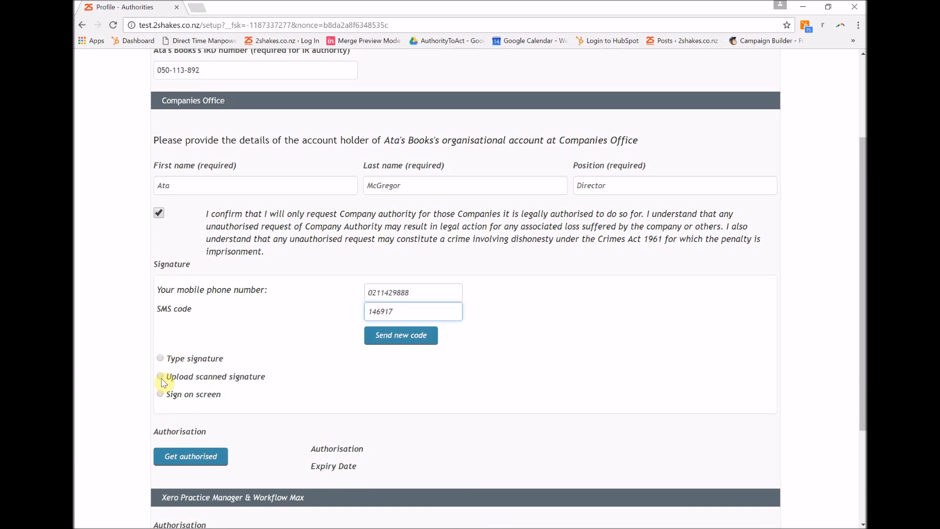
pyautogui.click(160, 395)
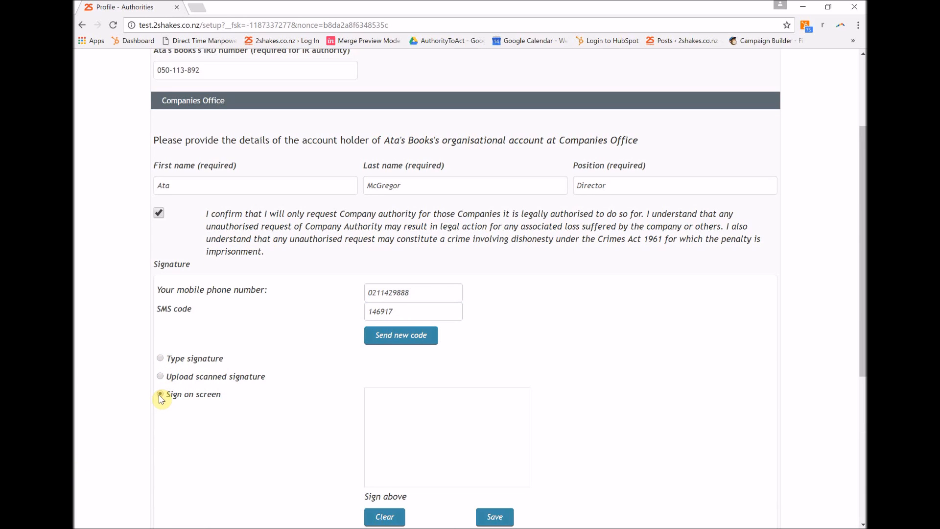
pyautogui.moveTo(384, 403)
pyautogui.mouseDown()
pyautogui.moveTo(373, 464)
pyautogui.moveTo(409, 402)
pyautogui.moveTo(418, 444)
pyautogui.mouseUp()
pyautogui.moveTo(430, 408)
pyautogui.mouseDown()
pyautogui.moveTo(424, 453)
pyautogui.moveTo(449, 450)
pyautogui.moveTo(476, 408)
pyautogui.moveTo(463, 417)
pyautogui.moveTo(490, 443)
pyautogui.moveTo(522, 415)
pyautogui.mouseUp()
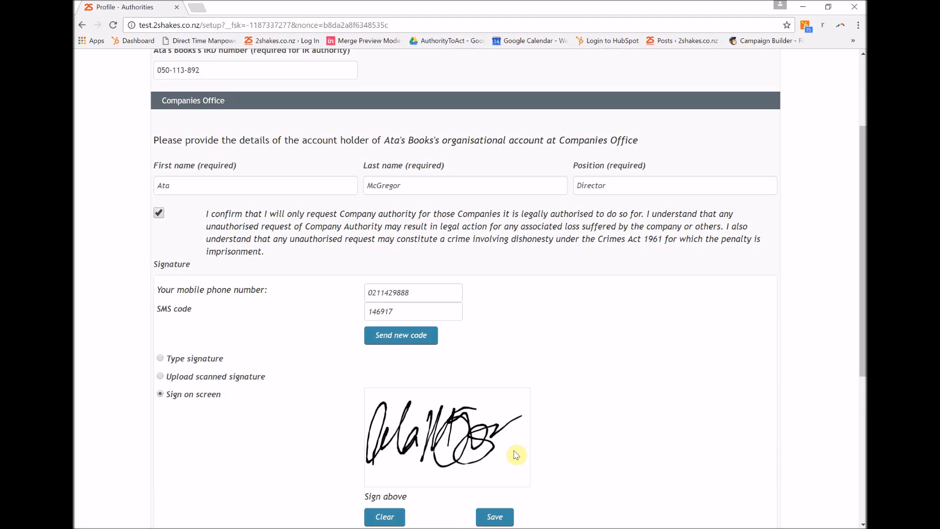
pyautogui.click(491, 517)
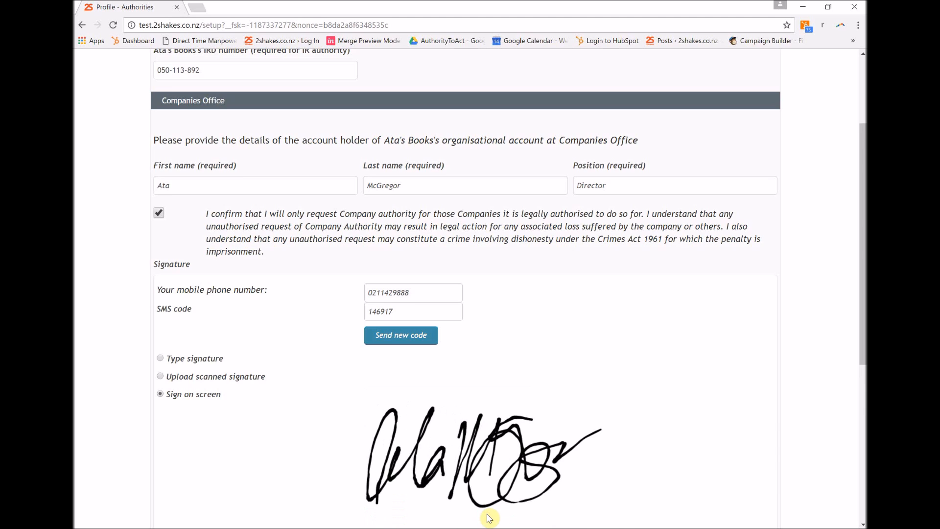
# - Request the Companies Office authorisation and continue to the RealMe login
pyautogui.scroll(-4, 490, 518)
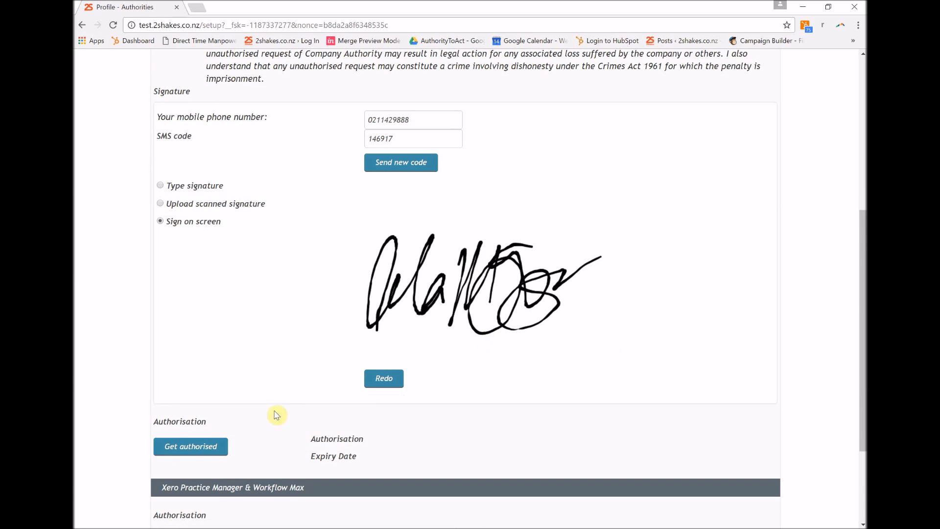
pyautogui.click(188, 455)
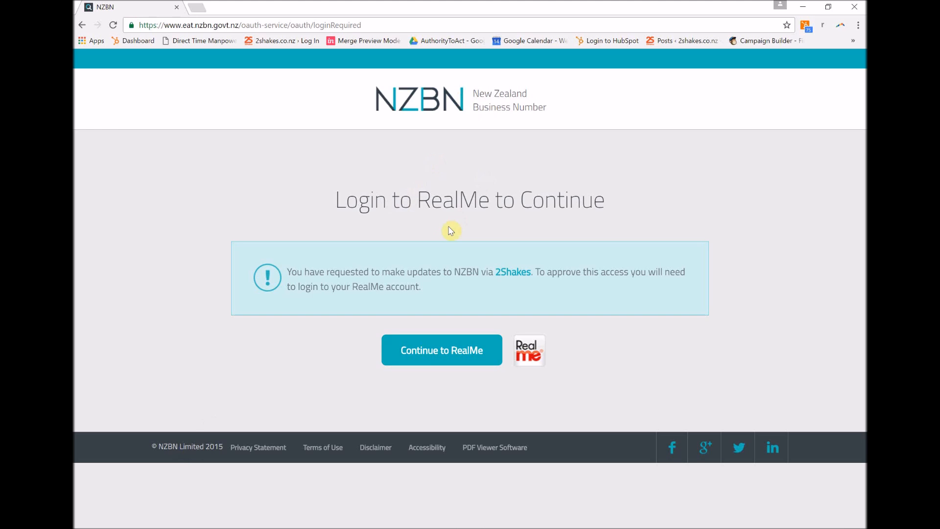
pyautogui.click(436, 360)
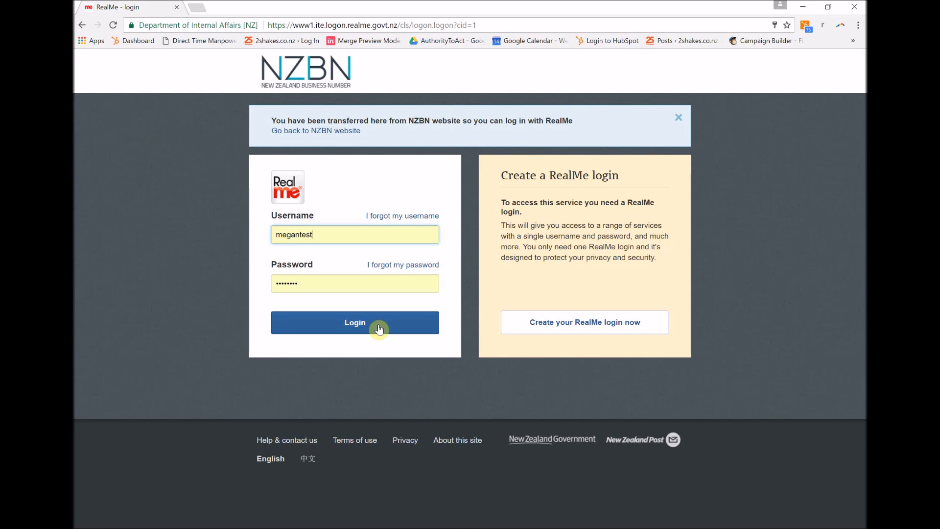
# - Log in to RealMe with the filled-in credentials, agree to the terms and conditions, and approve 2Shakes' access to update NZBN business information
pyautogui.click(380, 329)
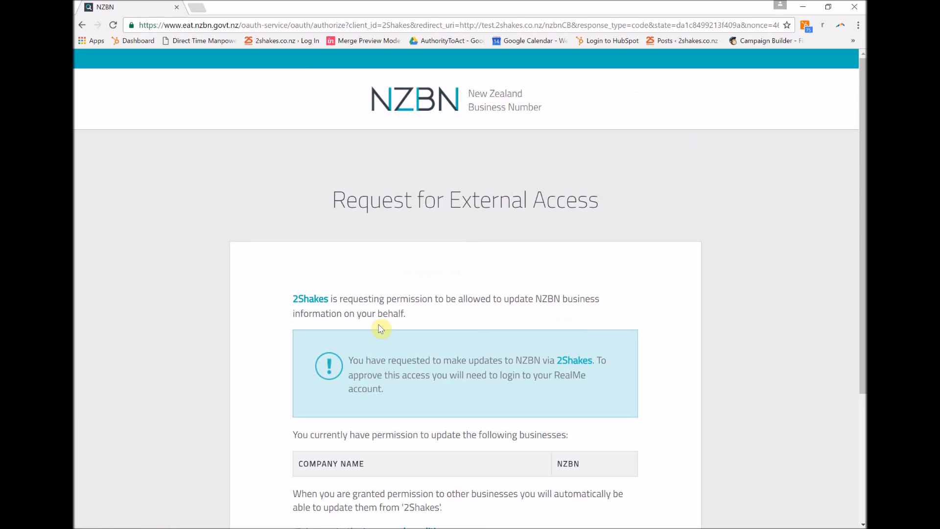
pyautogui.scroll(-3, 381, 329)
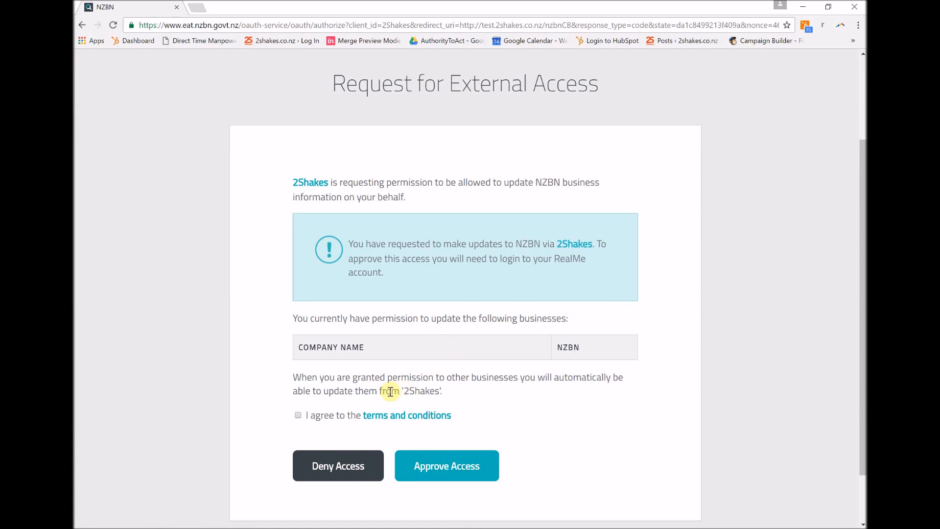
pyautogui.click(298, 415)
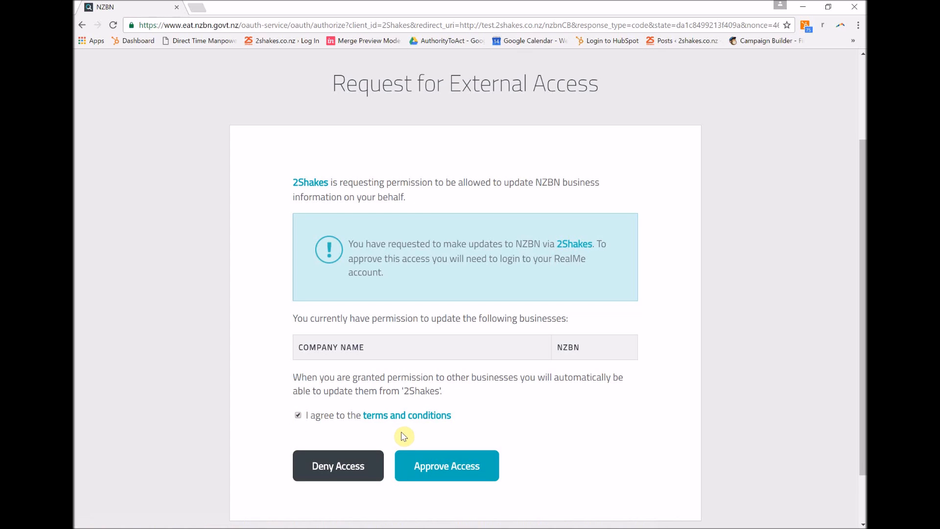
pyautogui.scroll(-2, 404, 436)
pyautogui.click(439, 402)
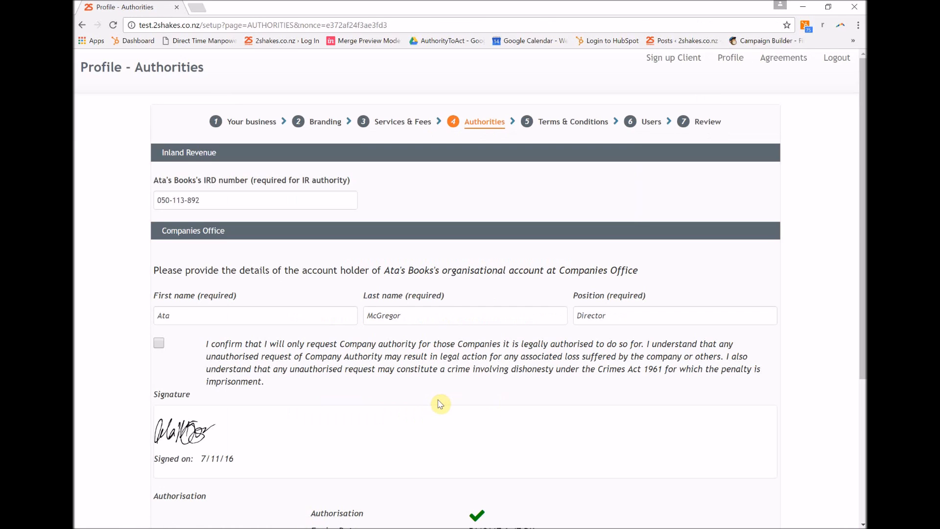
# - Request the Xero Practice Manager & Workflow Max authorisation, log in to WorkflowMax and authorise API access to the 2Shakes Ltd account
pyautogui.scroll(-1, 440, 404)
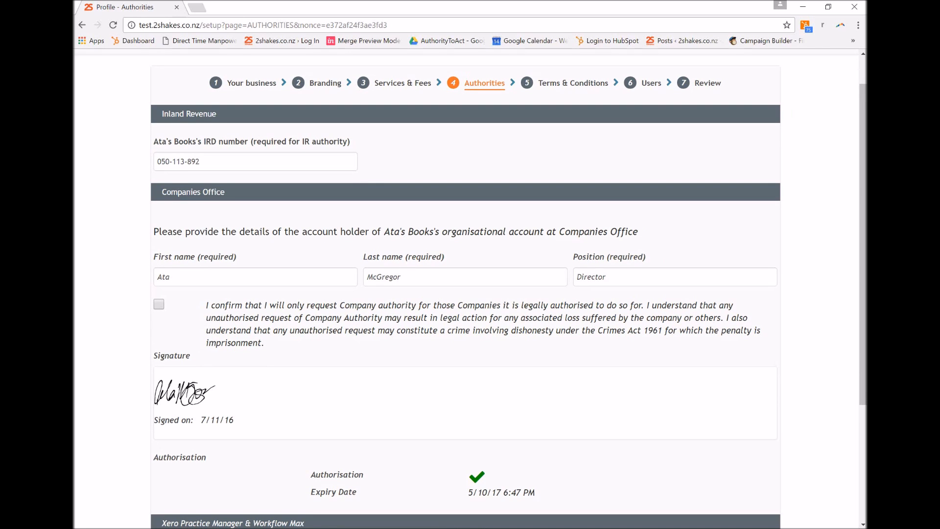
pyautogui.scroll(-2, 348, 438)
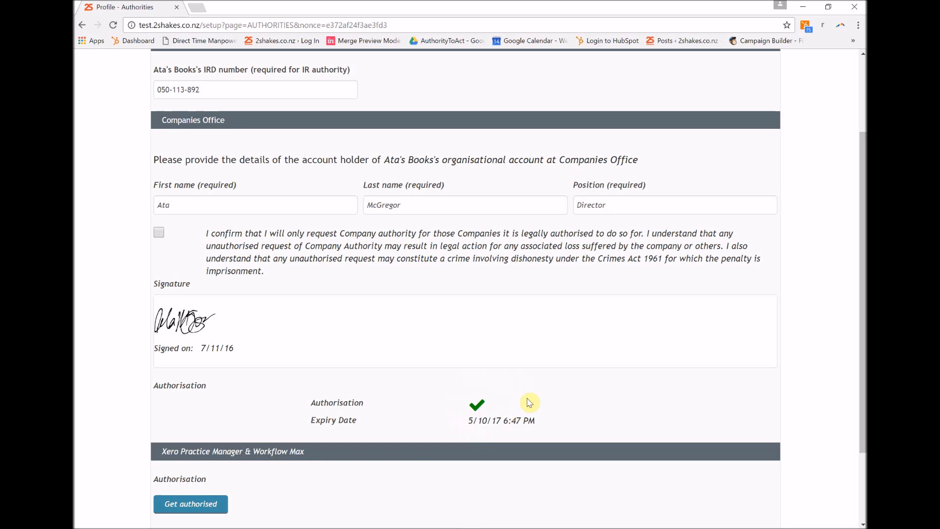
pyautogui.scroll(-2, 529, 399)
pyautogui.scroll(-1, 465, 289)
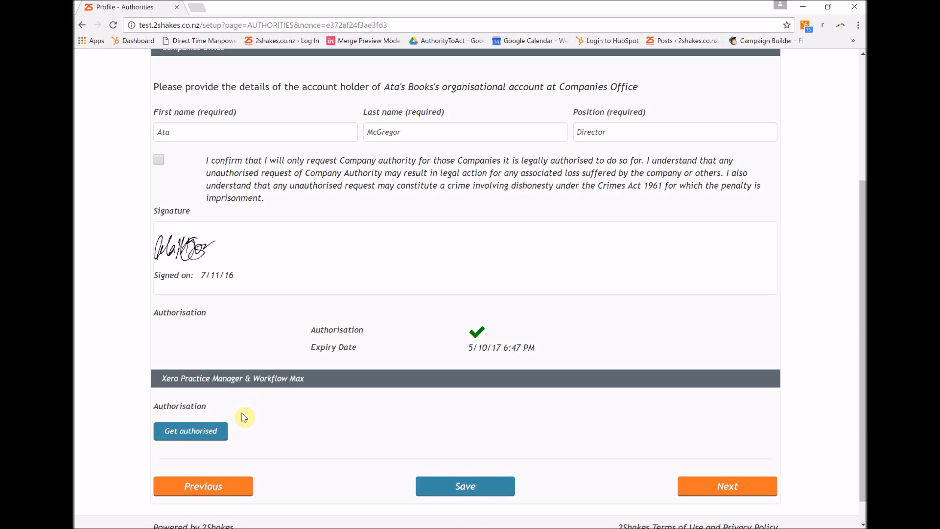
pyautogui.click(216, 433)
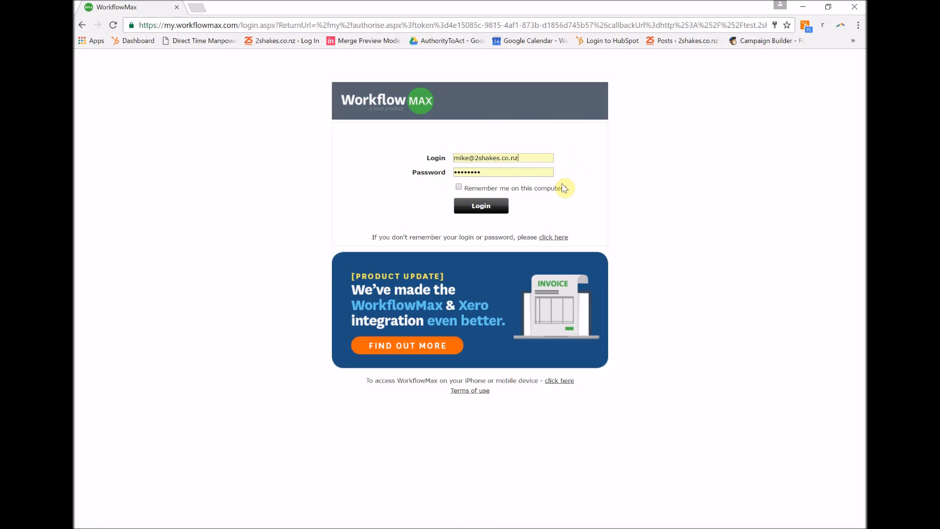
pyautogui.click(490, 210)
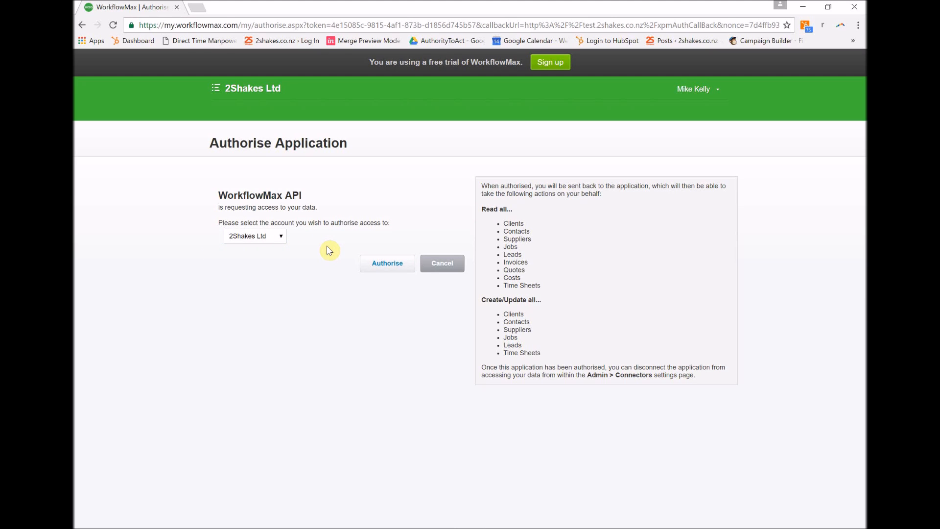
pyautogui.click(395, 267)
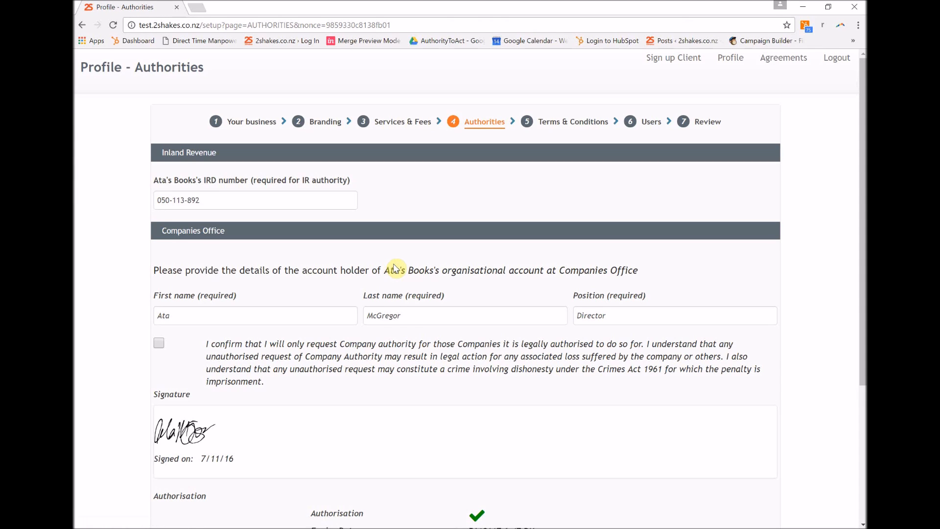
# - Save the profile's authority details and go to the Terms & Conditions section
pyautogui.scroll(-3, 394, 267)
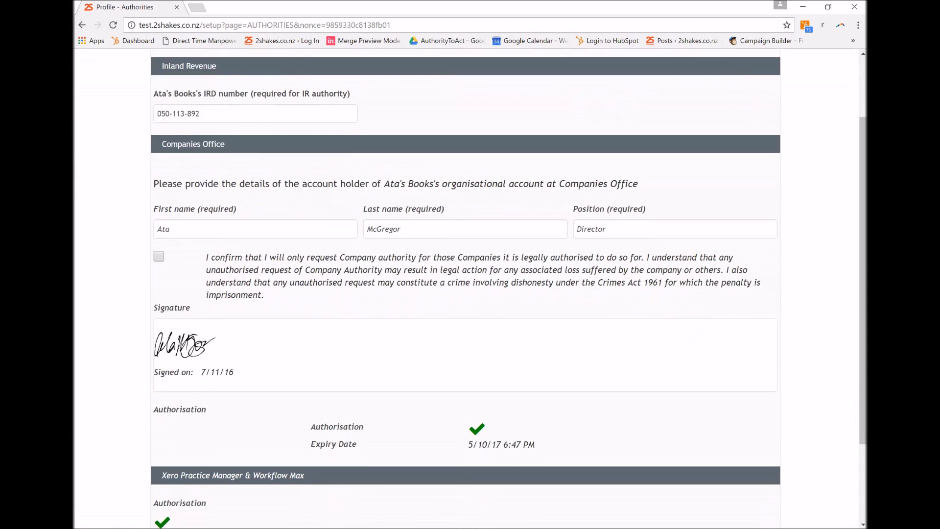
pyautogui.scroll(-2, 470, 287)
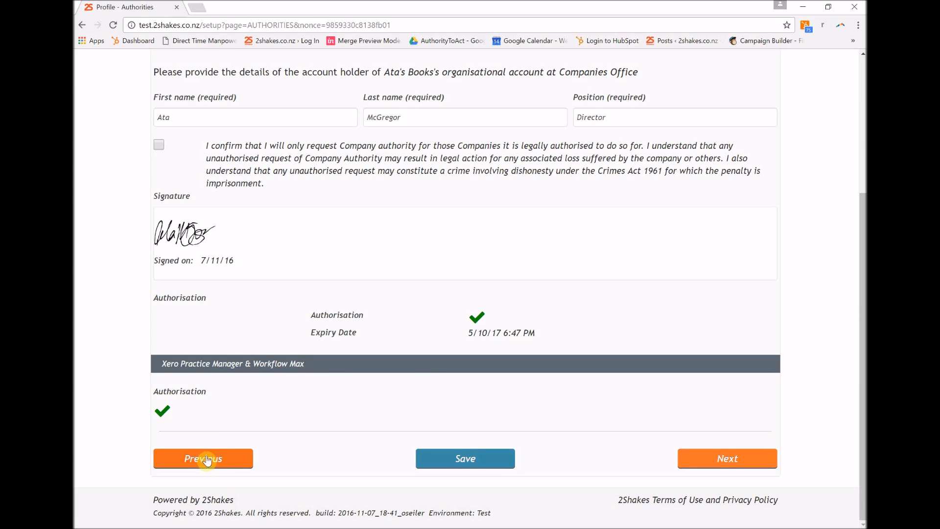
pyautogui.click(431, 460)
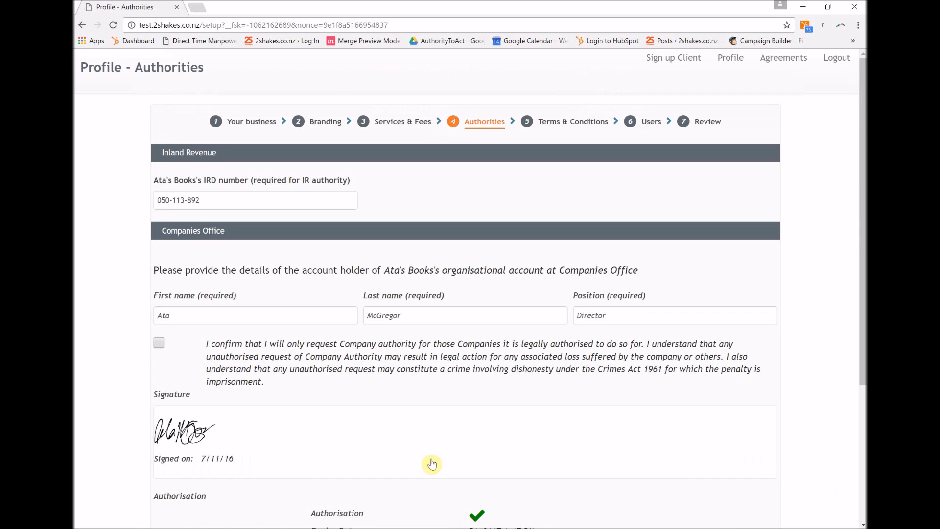
pyautogui.click(565, 125)
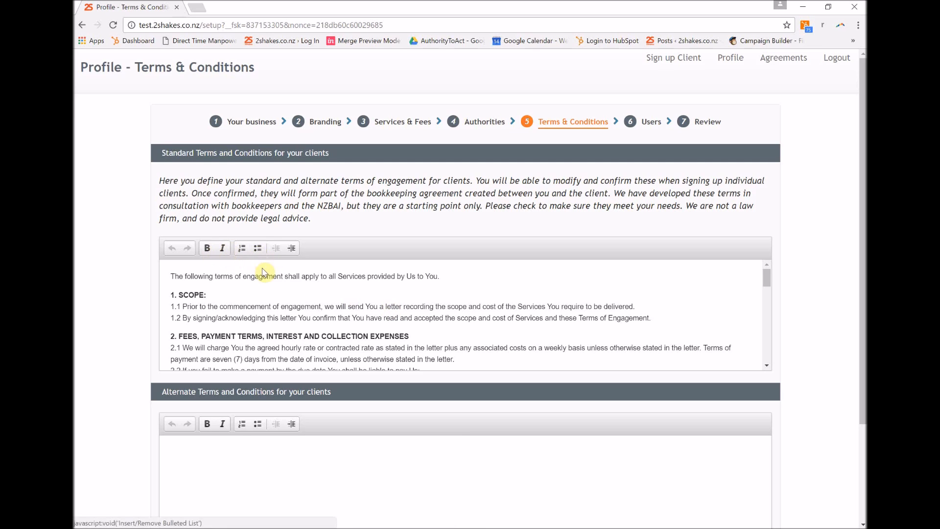
pyautogui.click(449, 276)
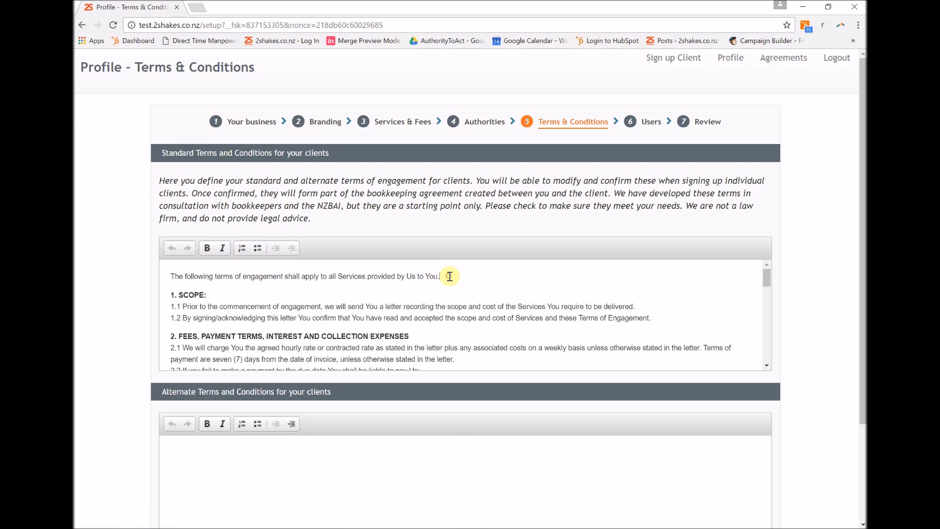
pyautogui.write('Add')
pyautogui.doubleClick(450, 276)
pyautogui.press('BackSpace')
# - Make the words "You." and "Us" bold in the opening sentence of the standard terms and conditions
pyautogui.doubleClick(450, 276)
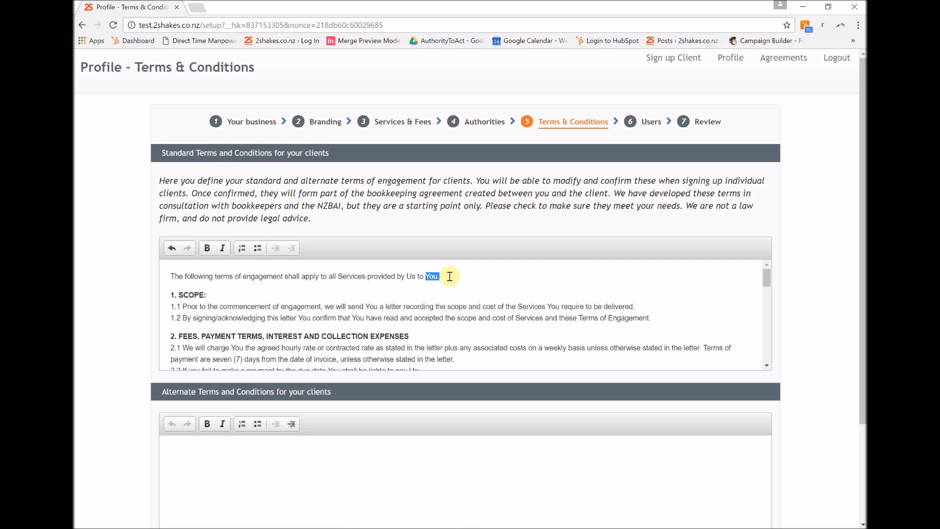
pyautogui.click(207, 248)
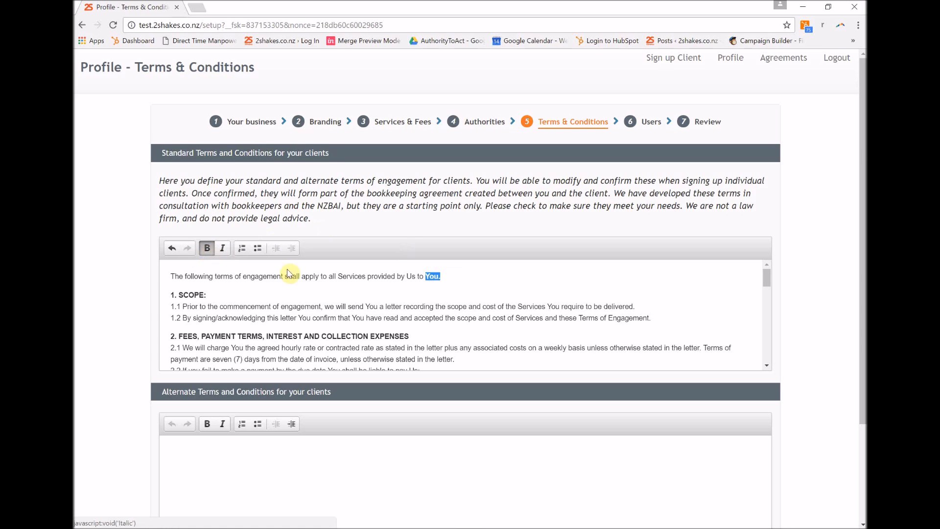
pyautogui.doubleClick(411, 276)
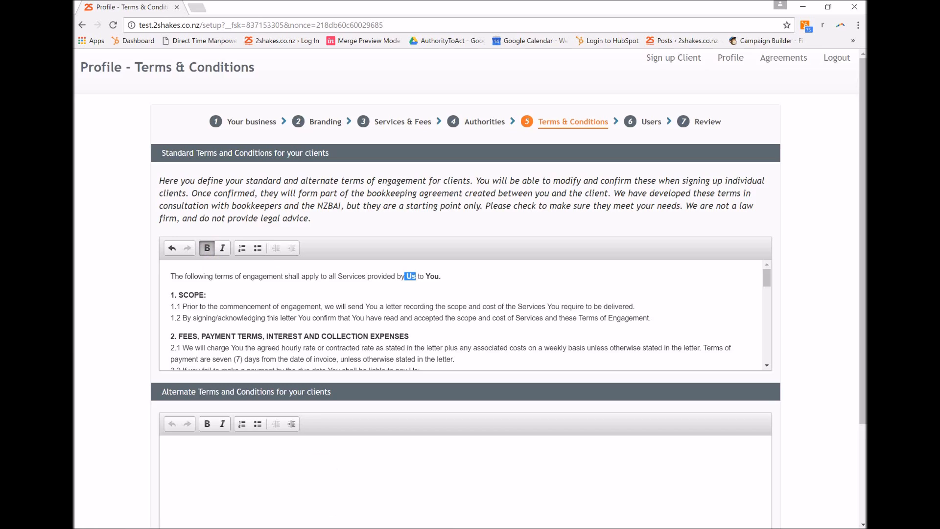
# - Enter "Alternate conditions here" as the alternate terms and conditions for clients and save
pyautogui.scroll(-2, 324, 458)
pyautogui.click(227, 365)
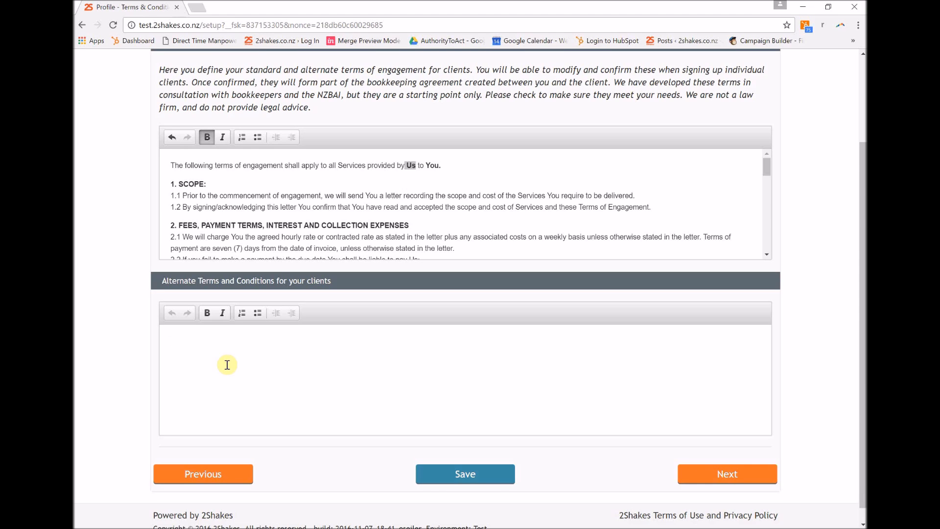
pyautogui.click(228, 365)
pyautogui.write('Alternate conditios h')
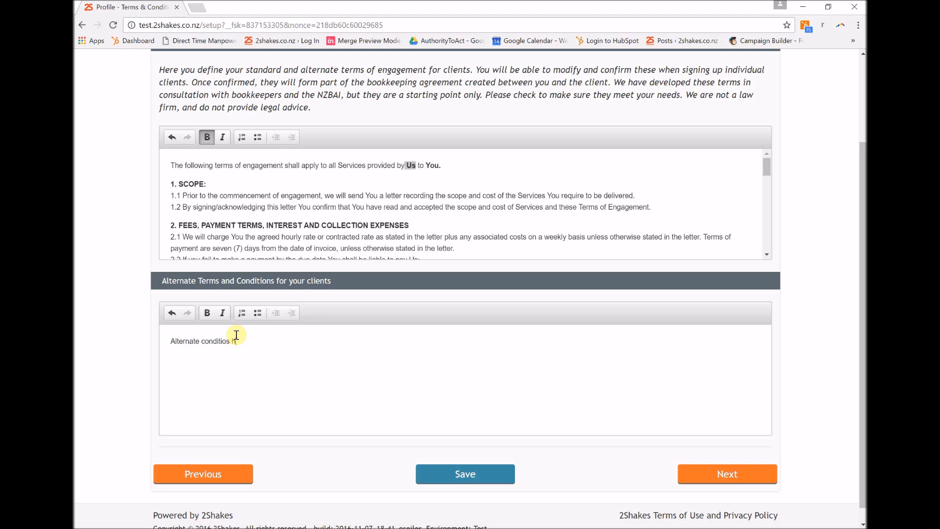
pyautogui.write('ns here')
pyautogui.click(437, 471)
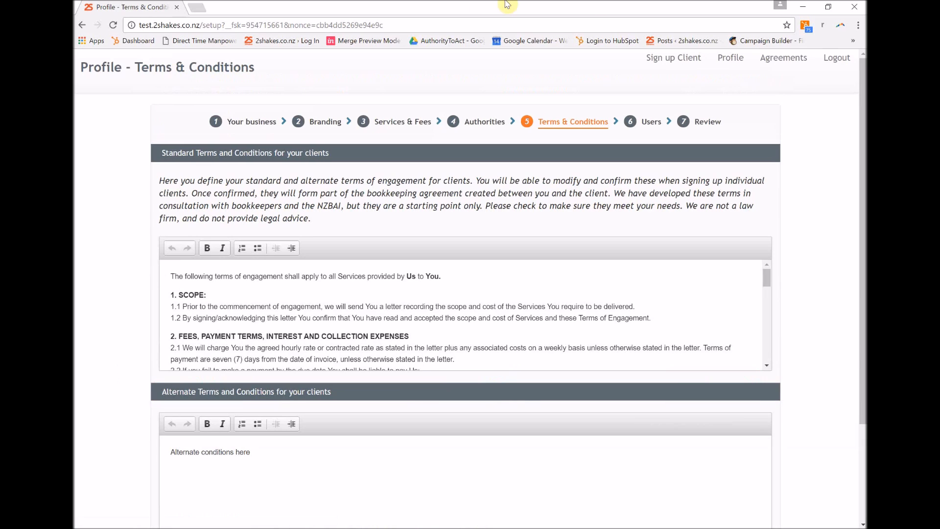
# - Look at the Users section and examine the business details, services, fees and standard terms in the profile's Review
pyautogui.click(652, 123)
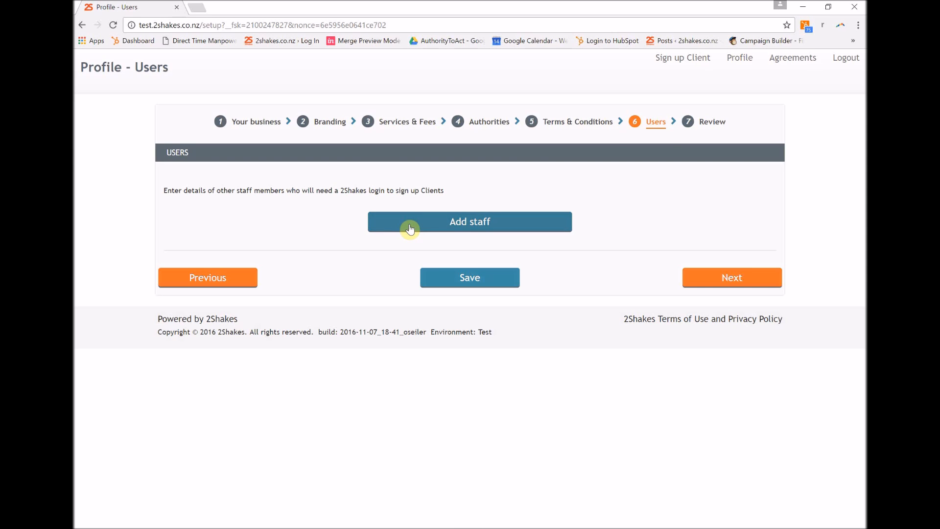
pyautogui.click(710, 123)
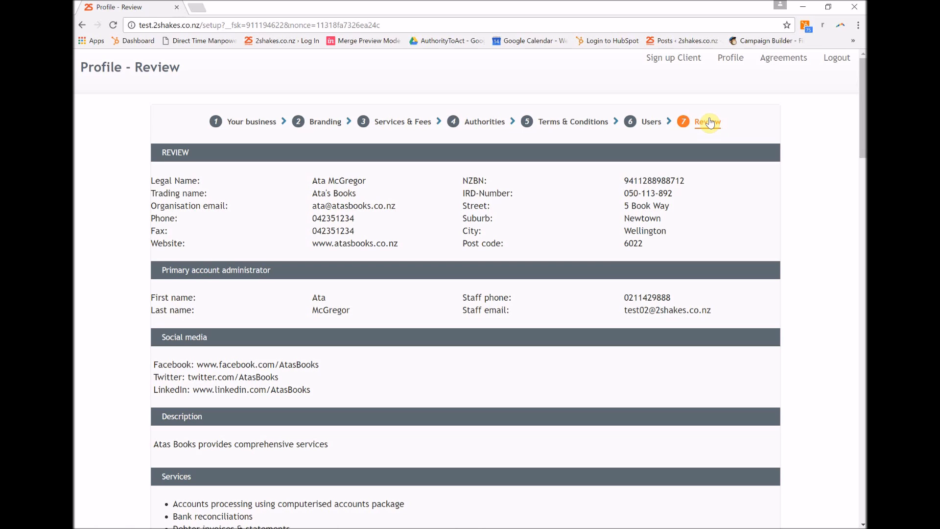
pyautogui.scroll(-1, 710, 122)
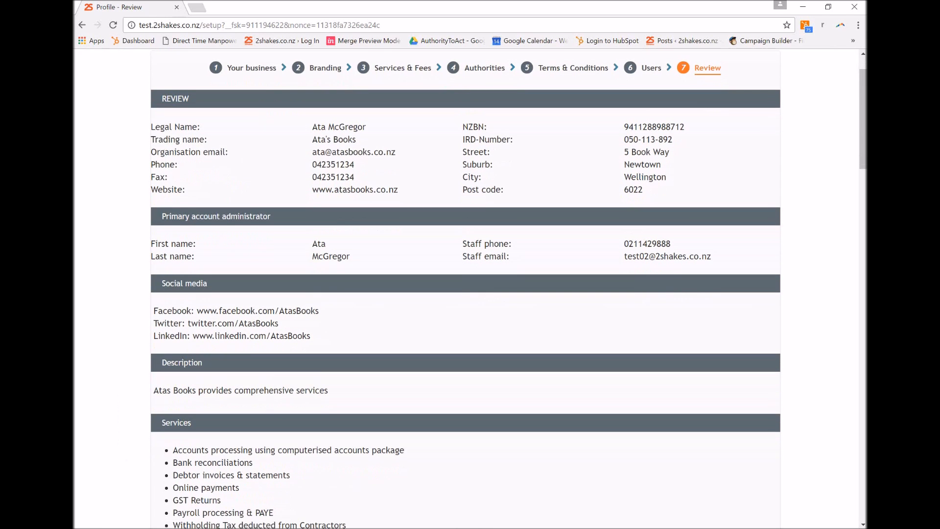
pyautogui.scroll(-3, 470, 289)
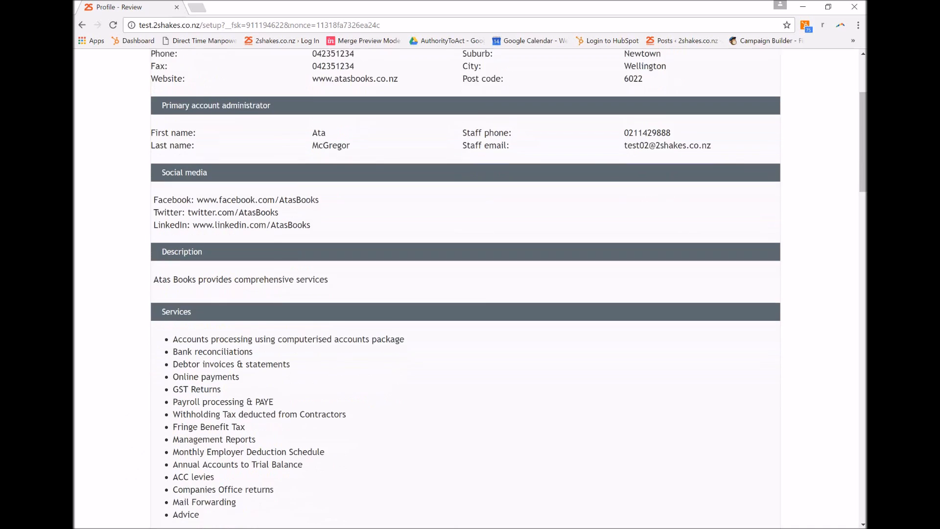
pyautogui.scroll(-3, 465, 289)
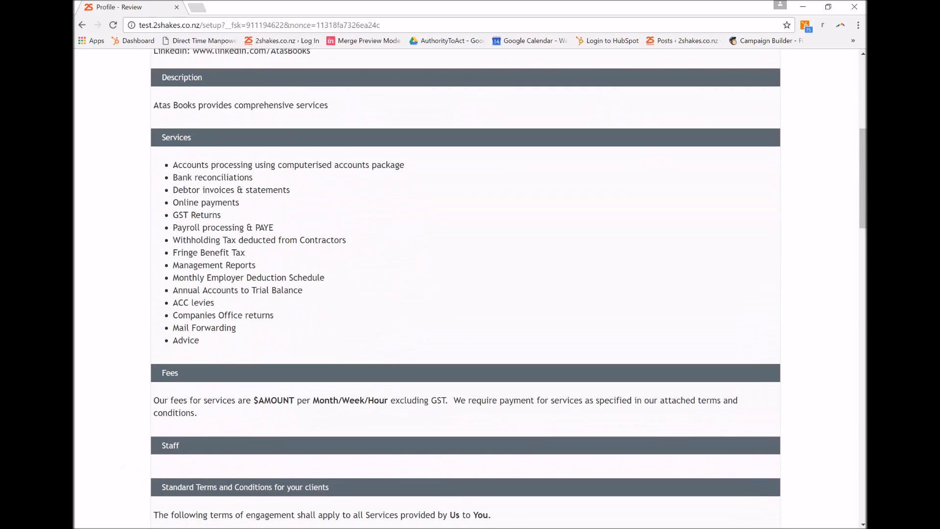
pyautogui.scroll(-2, 465, 289)
pyautogui.scroll(-5, 465, 289)
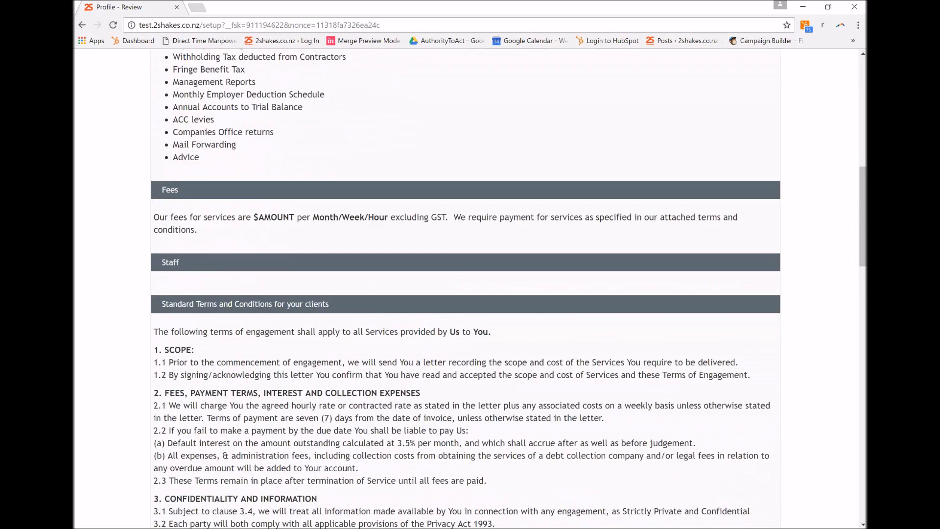
pyautogui.scroll(-15, 465, 289)
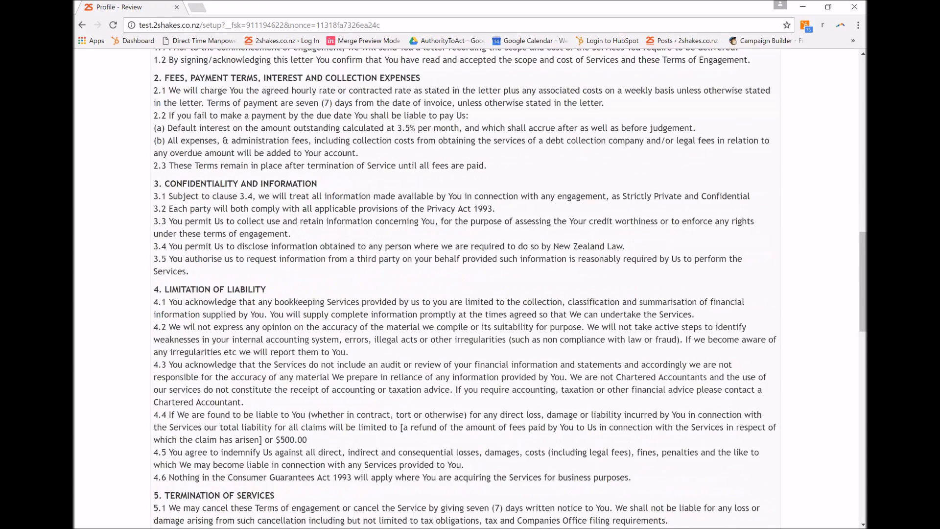
# - Examine the alternate terms and the sample agreement email with its banner in the profile's Review
pyautogui.scroll(3, 465, 289)
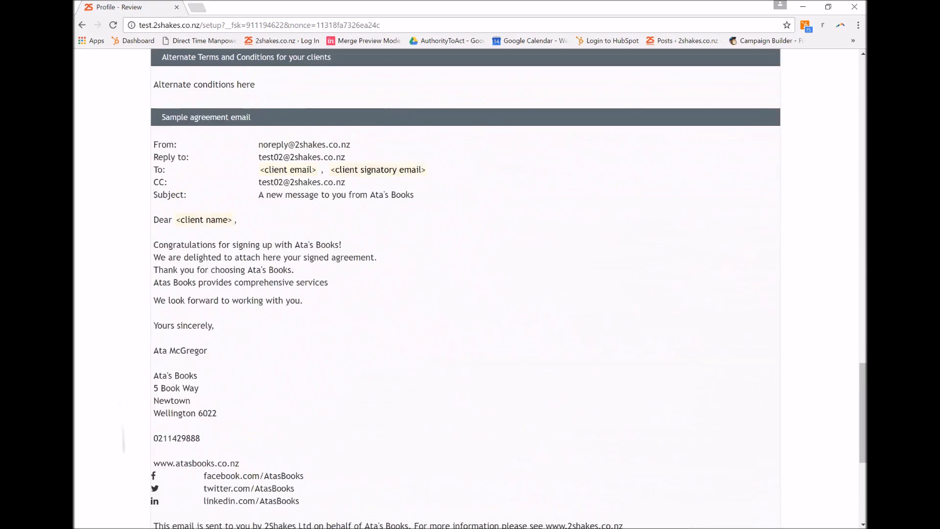
pyautogui.scroll(-3, 465, 289)
pyautogui.scroll(-1, 466, 289)
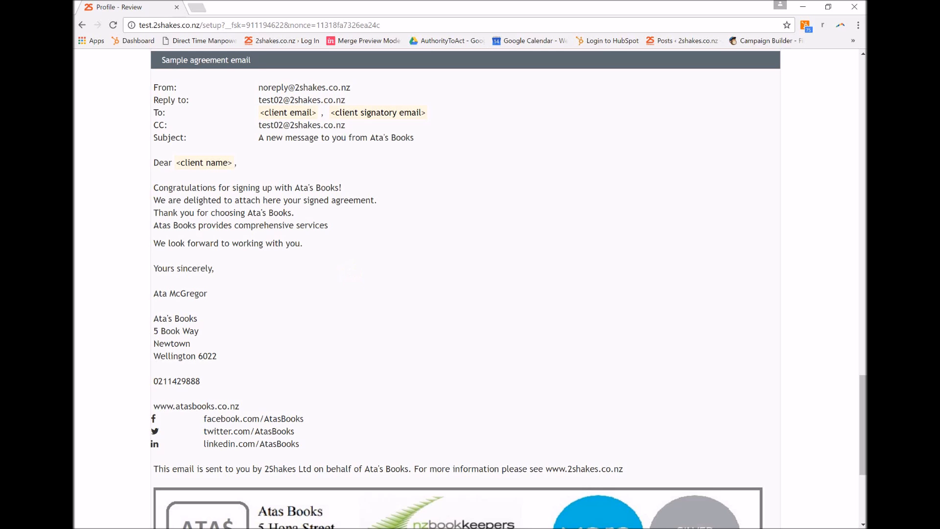
pyautogui.scroll(-1, 350, 274)
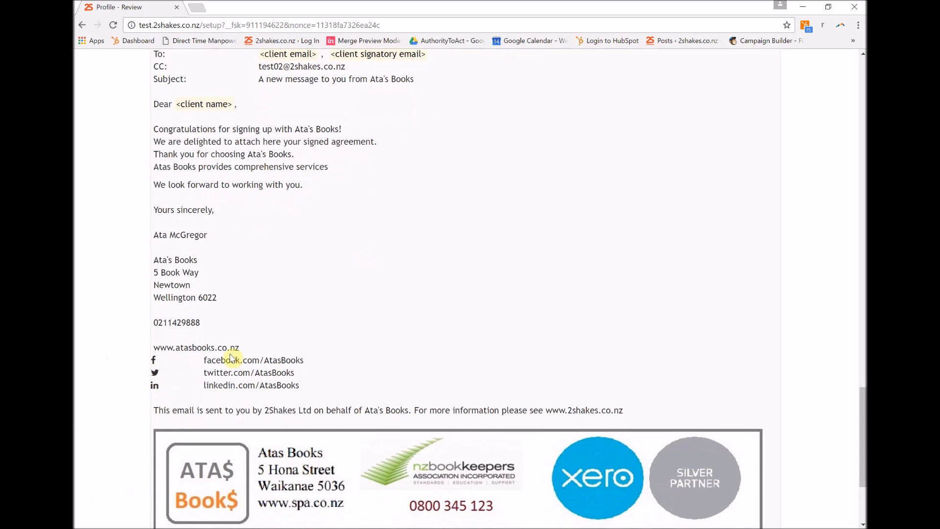
pyautogui.scroll(-2, 210, 358)
pyautogui.scroll(-2, 309, 424)
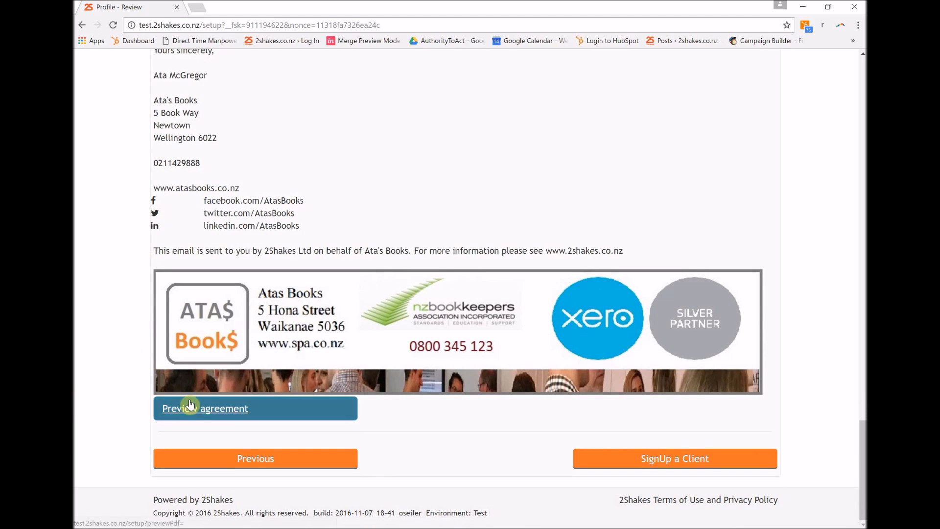
# - Preview the client agreement and read through its services, fees, authorities and terms
pyautogui.click(191, 411)
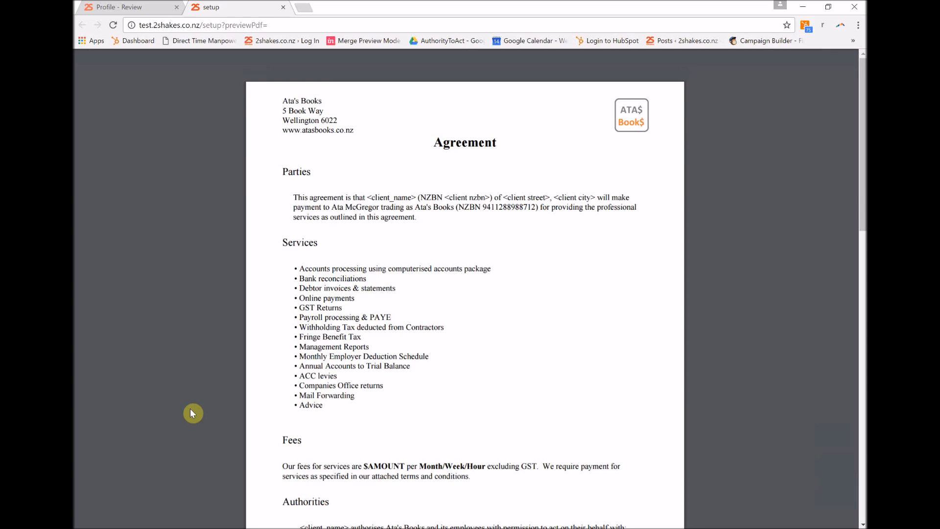
pyautogui.scroll(-5, 191, 411)
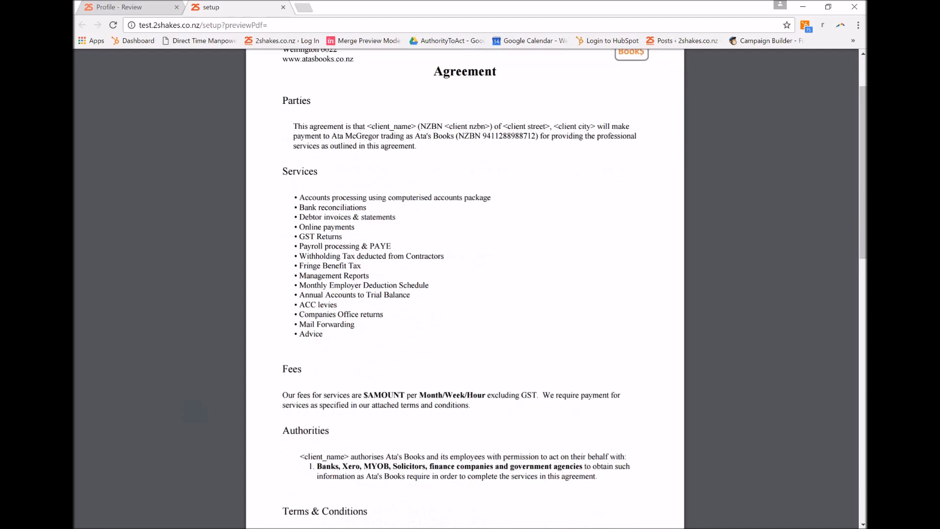
pyautogui.scroll(-12, 194, 411)
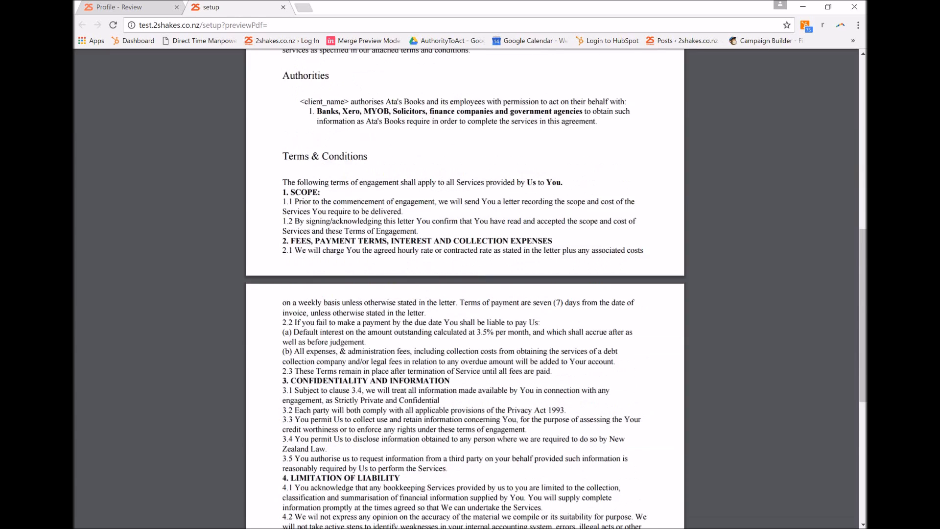
# - Go back to the start of the agreement preview, return to the profile's Review and look back over its email, terms and business details
pyautogui.scroll(16, 465, 284)
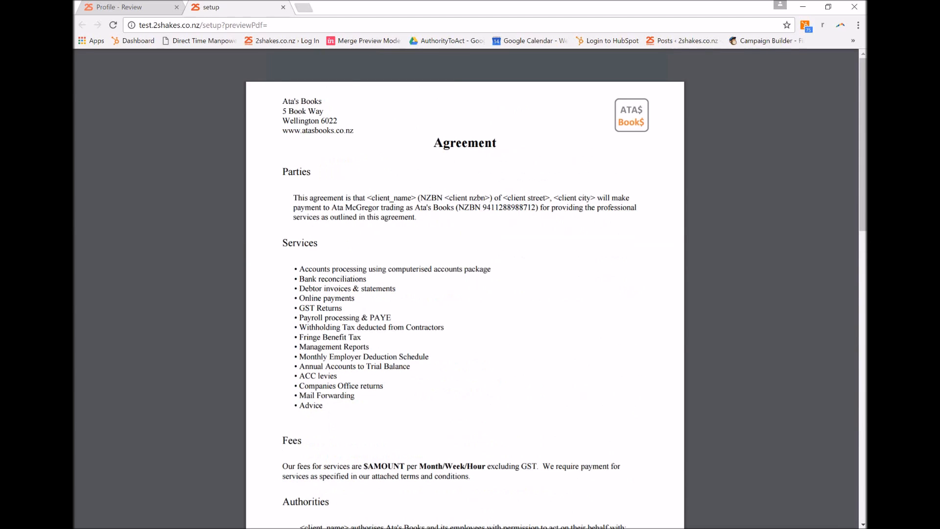
pyautogui.click(81, 25)
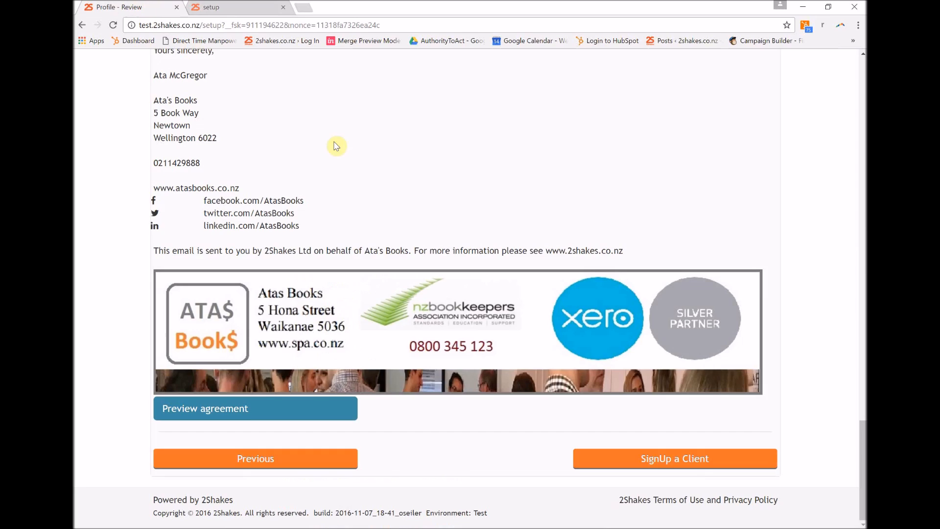
pyautogui.scroll(15, 568, 178)
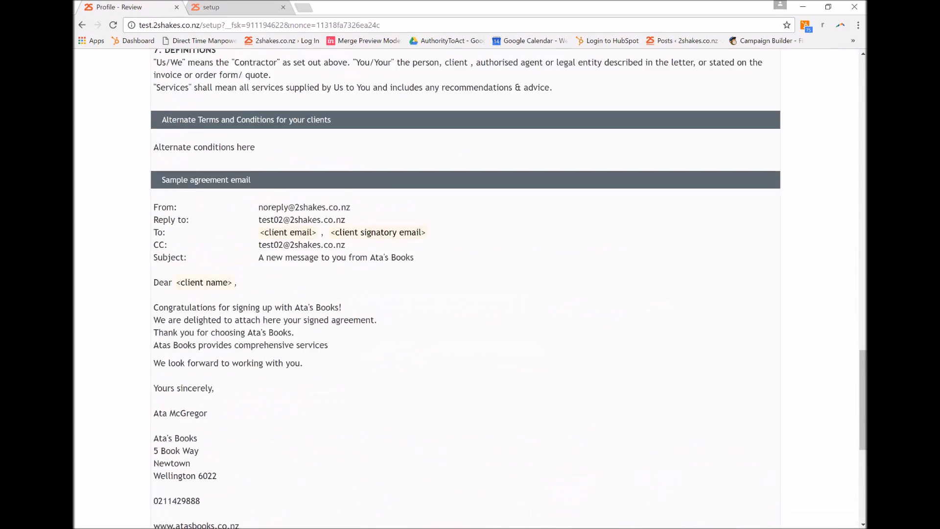
pyautogui.scroll(4, 465, 289)
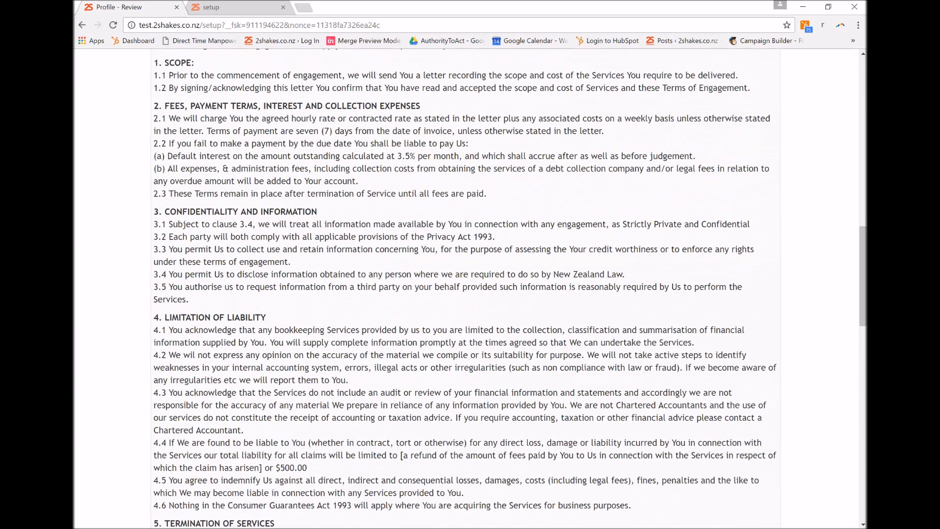
pyautogui.scroll(16, 466, 289)
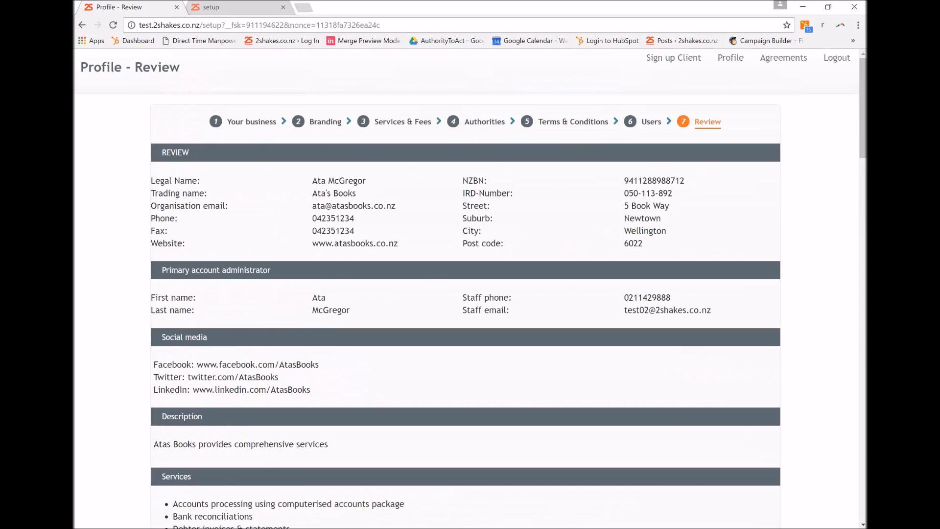
# - Start signing up a client from the end of the profile's Review
pyautogui.scroll(-16, 465, 289)
pyautogui.scroll(-20, 405, 319)
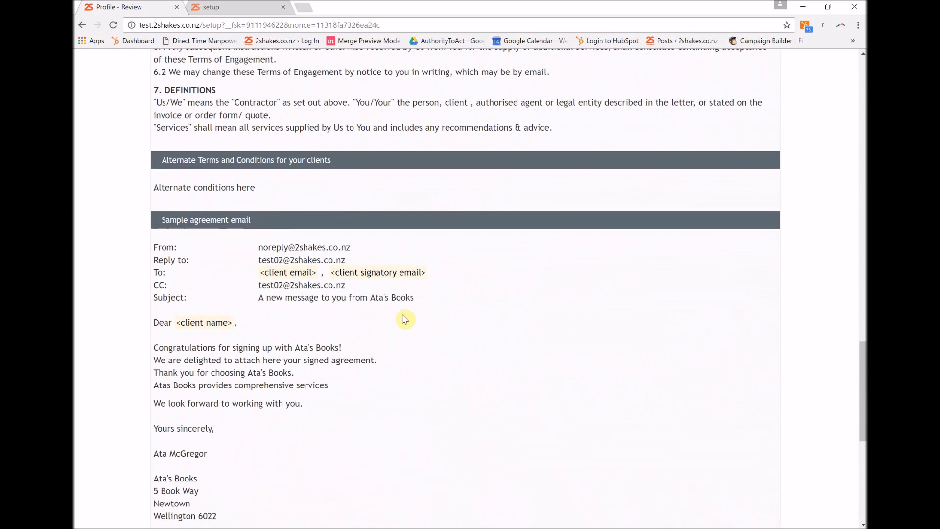
pyautogui.click(647, 459)
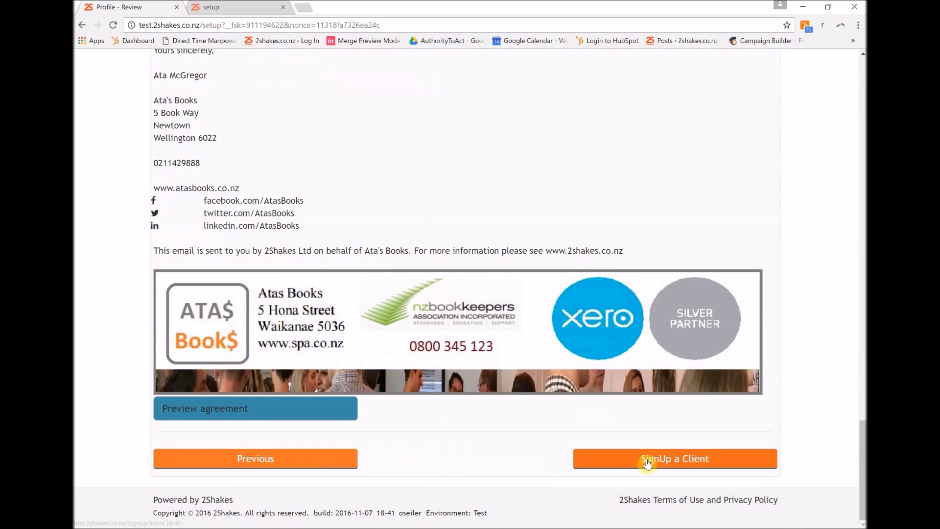